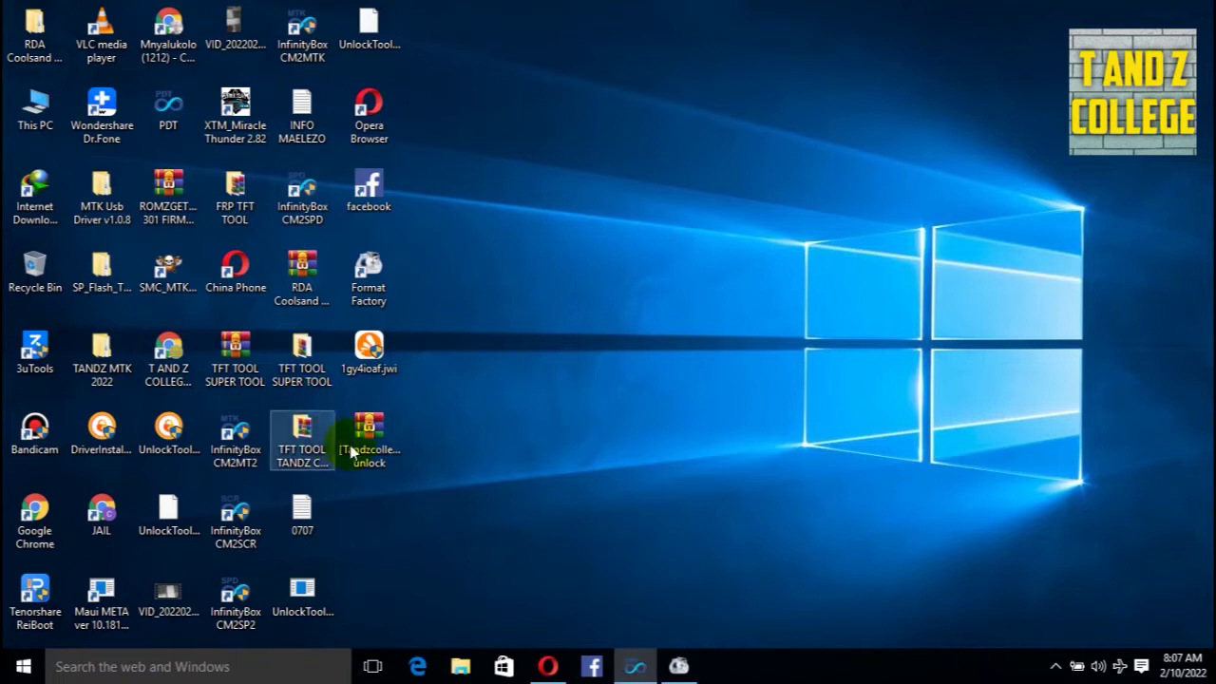
# - Extract the [Tandzcollege]-sa1 unlock archive on the desktop into a folder of the same name
pyautogui.click(360, 446)
pyautogui.rightClick(359, 446)
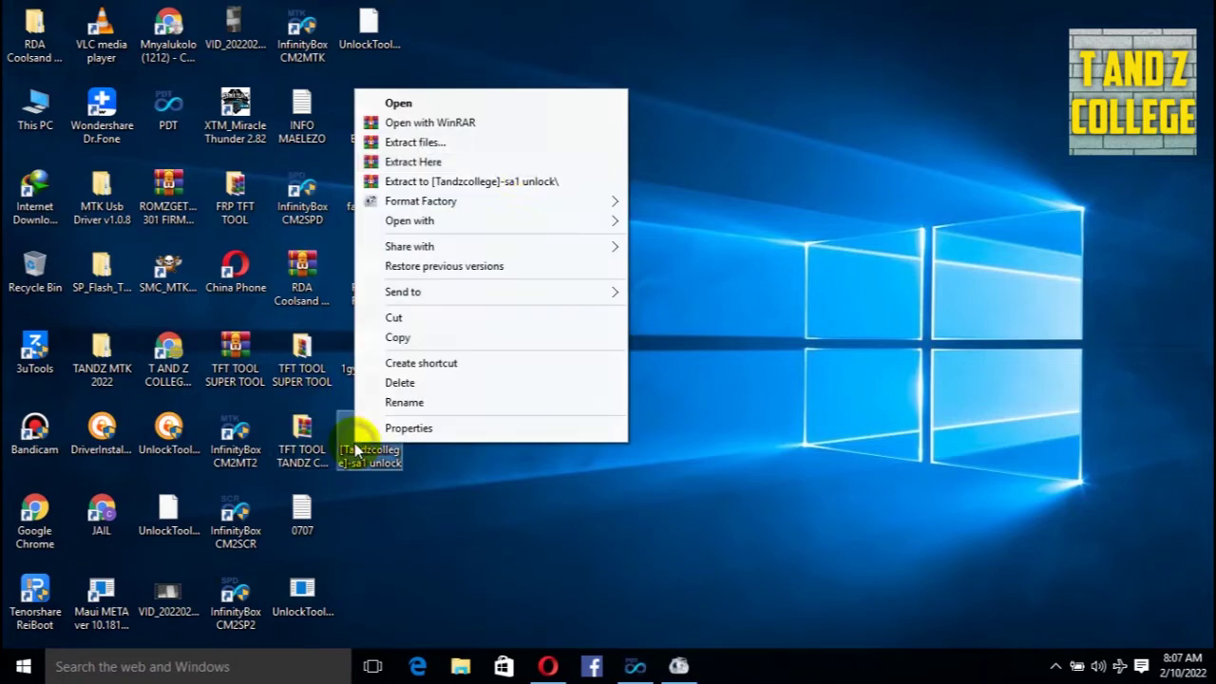
pyautogui.click(469, 144)
pyautogui.click(662, 514)
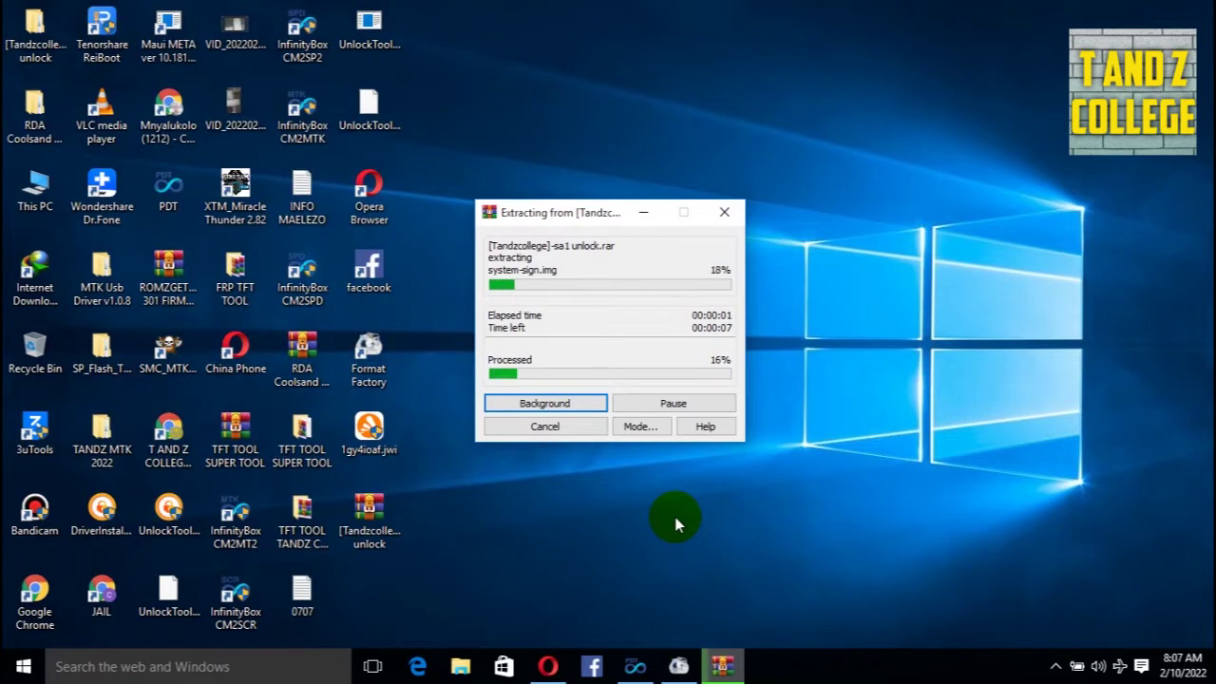
pyautogui.rightClick(736, 94)
pyautogui.click(781, 142)
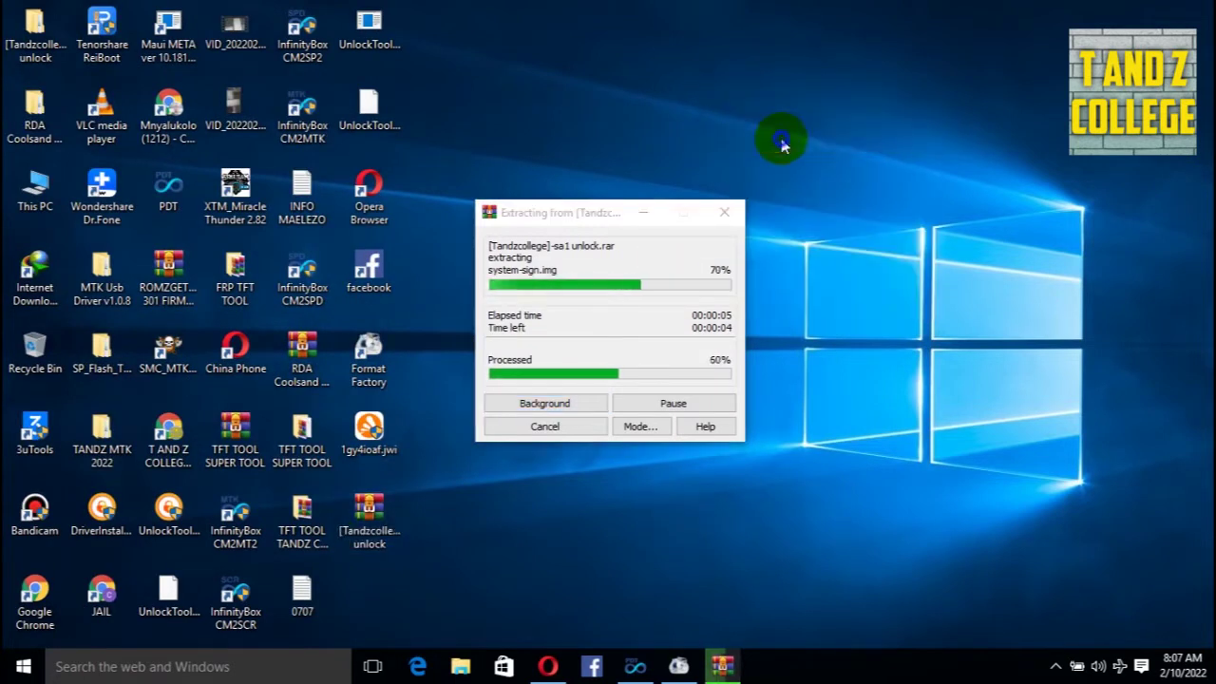
pyautogui.rightClick(782, 142)
pyautogui.click(813, 191)
pyautogui.rightClick(824, 191)
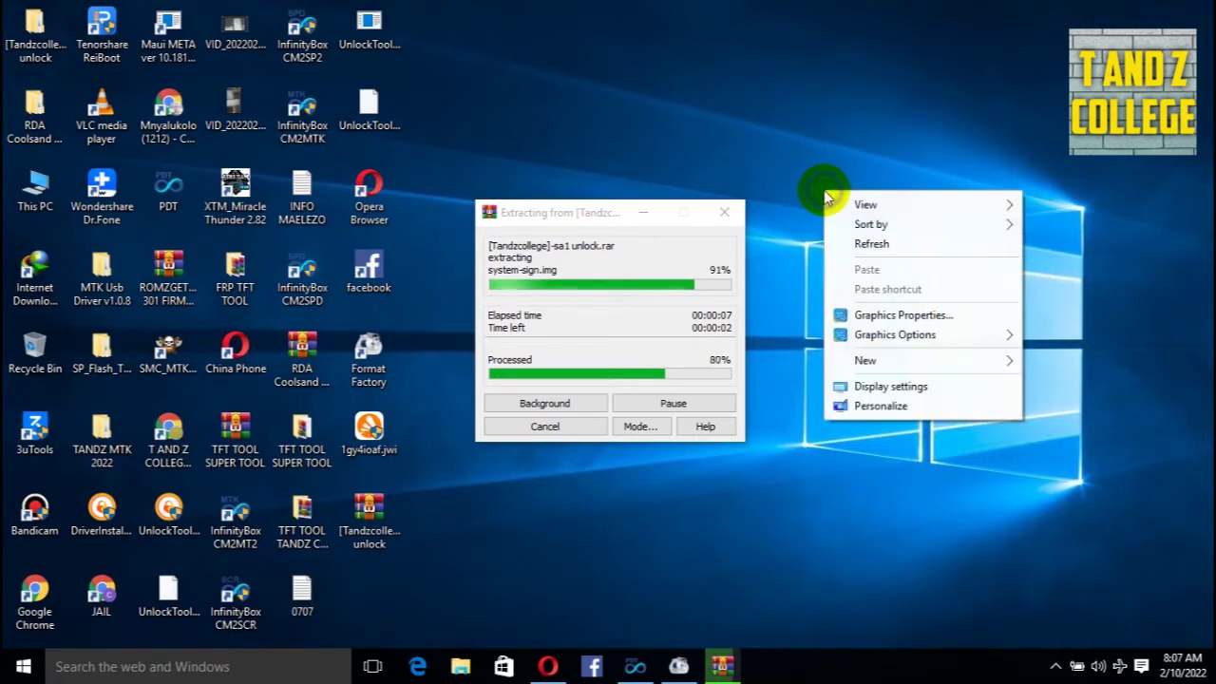
pyautogui.click(864, 245)
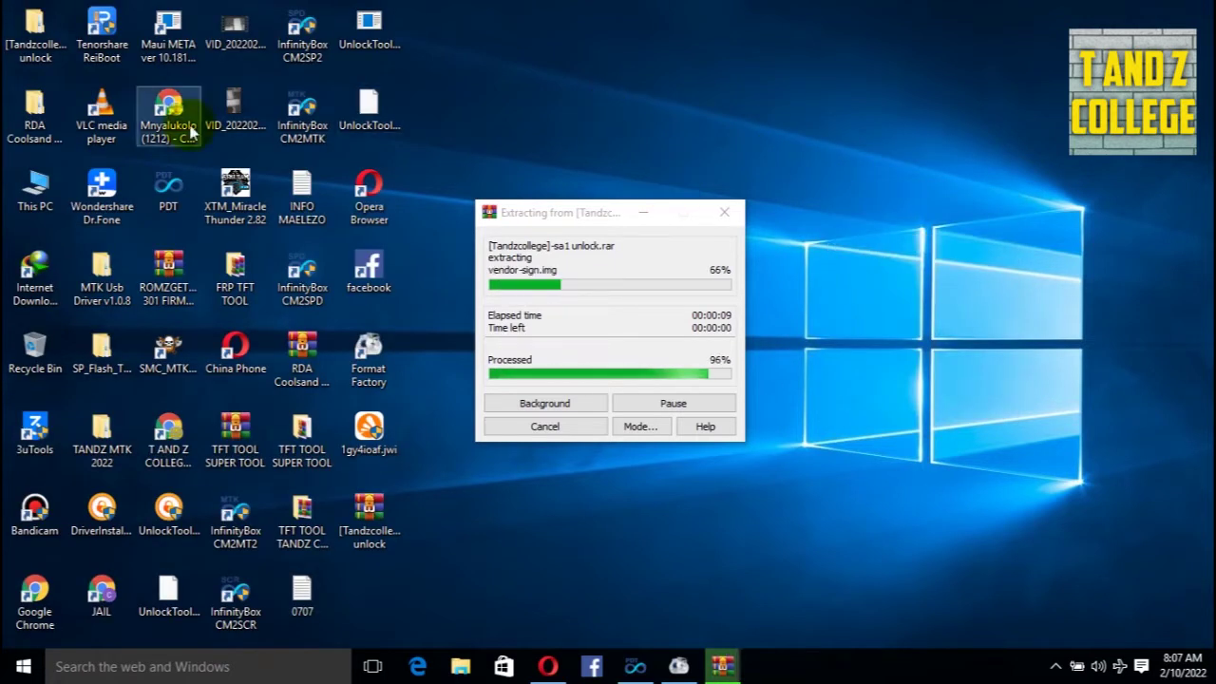
# - Extract the _Tecno SA1 DA archive inside the nested [Tandzcollege]-sa1 unlock folder into its own folder
pyautogui.doubleClick(29, 46)
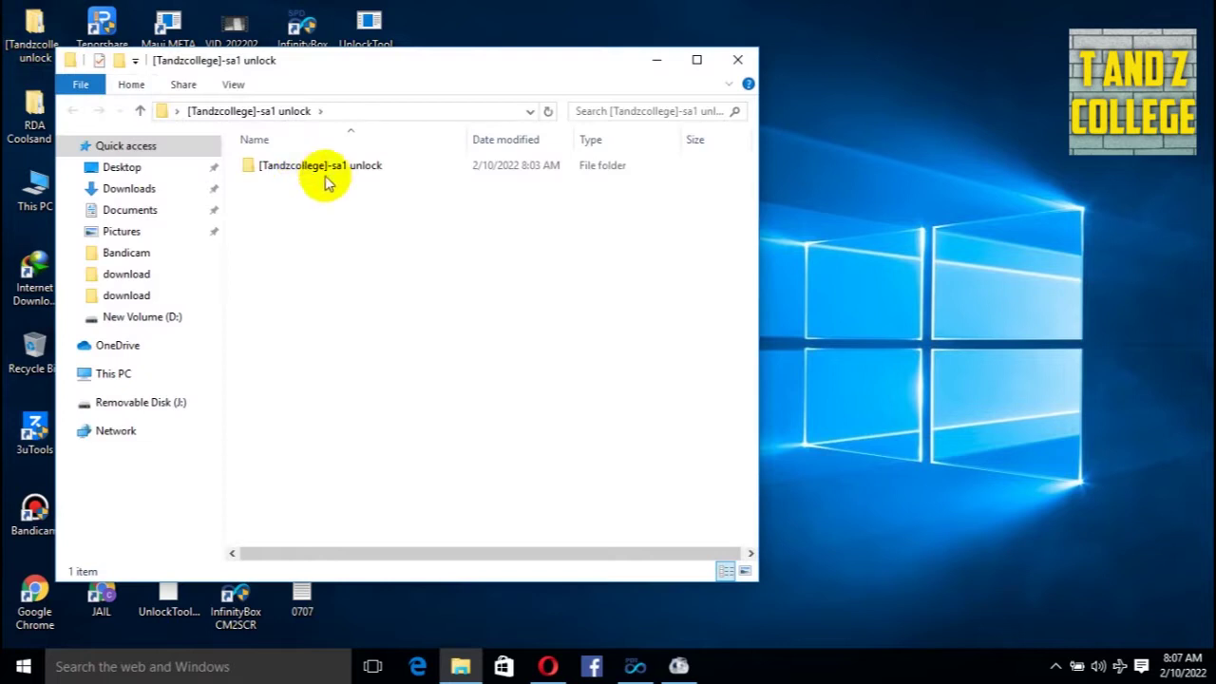
pyautogui.doubleClick(326, 168)
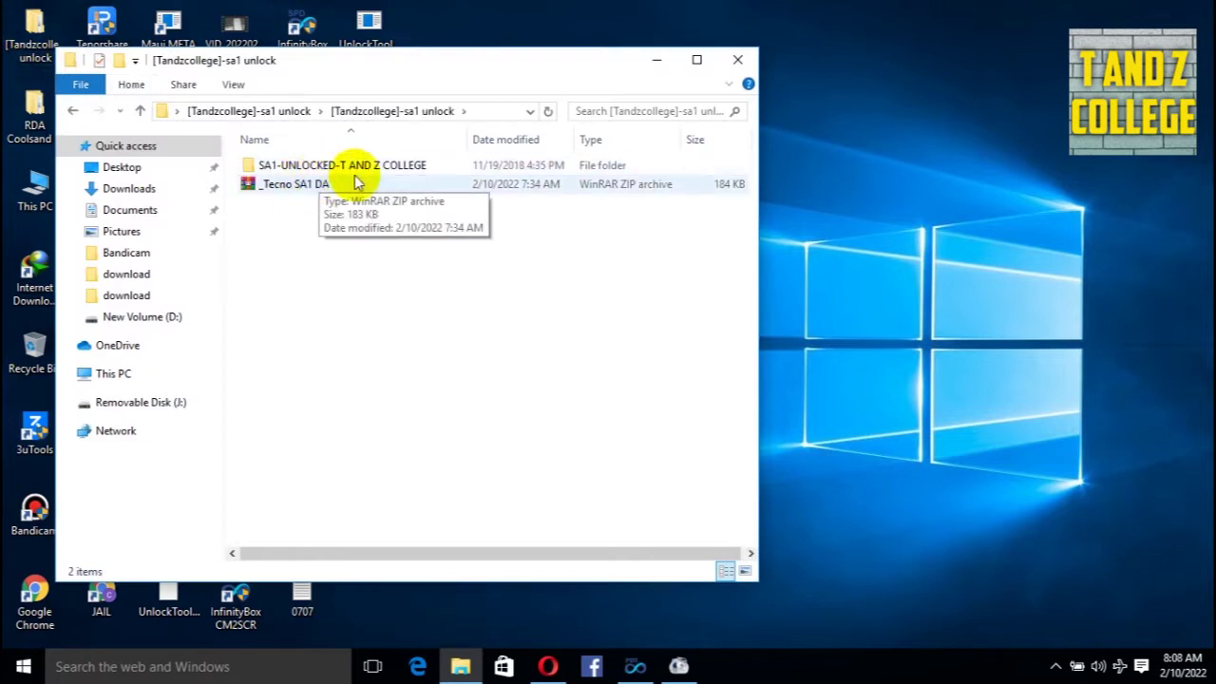
pyautogui.click(323, 189)
pyautogui.rightClick(327, 189)
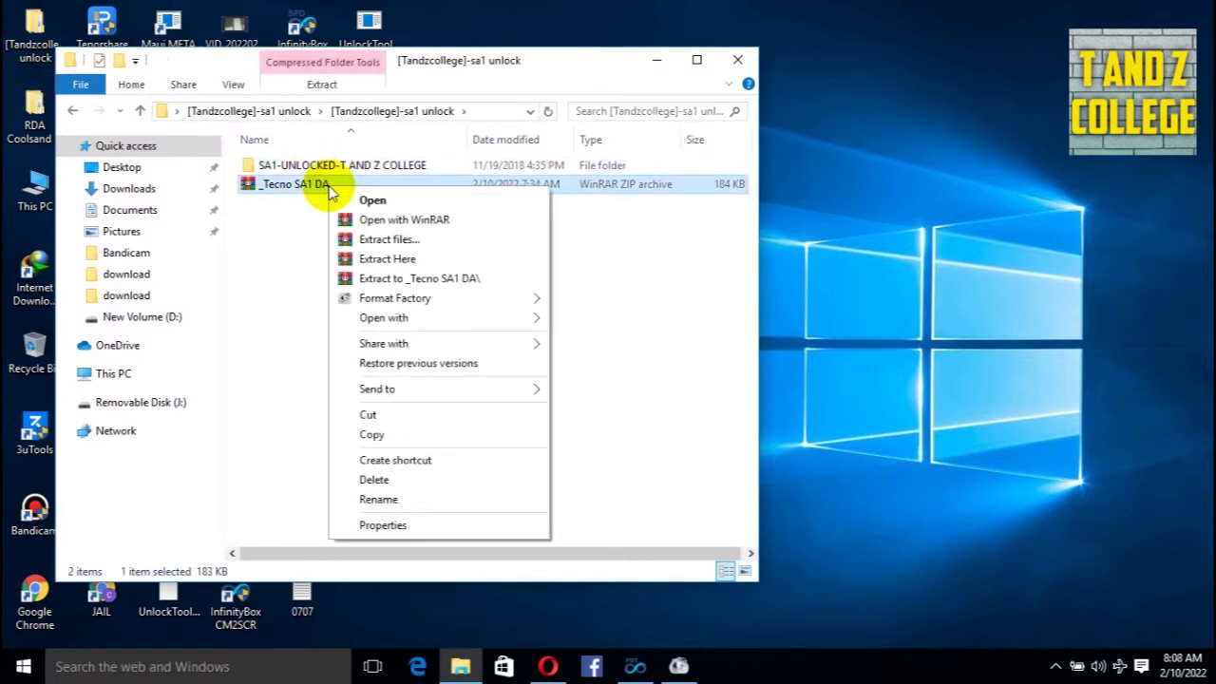
pyautogui.click(407, 243)
pyautogui.click(662, 516)
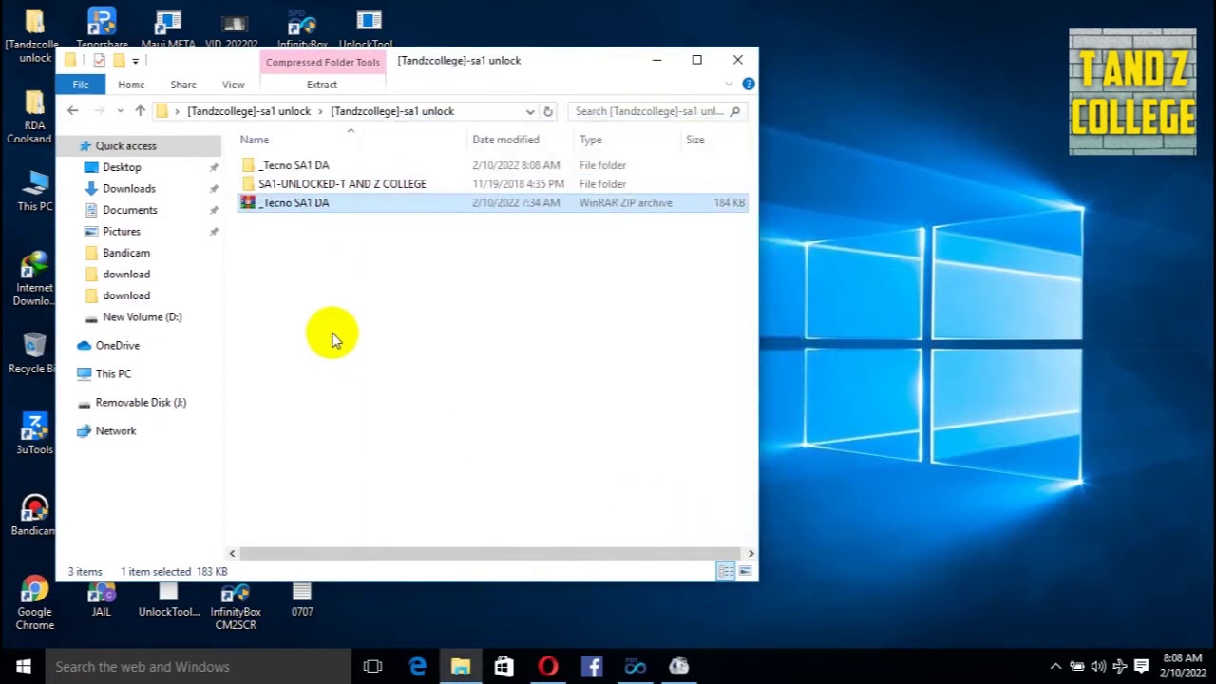
# - Examine the firmware files in the SA1-UNLOCKED-T AND Z COLLEGE folder and close the folder window
pyautogui.doubleClick(334, 186)
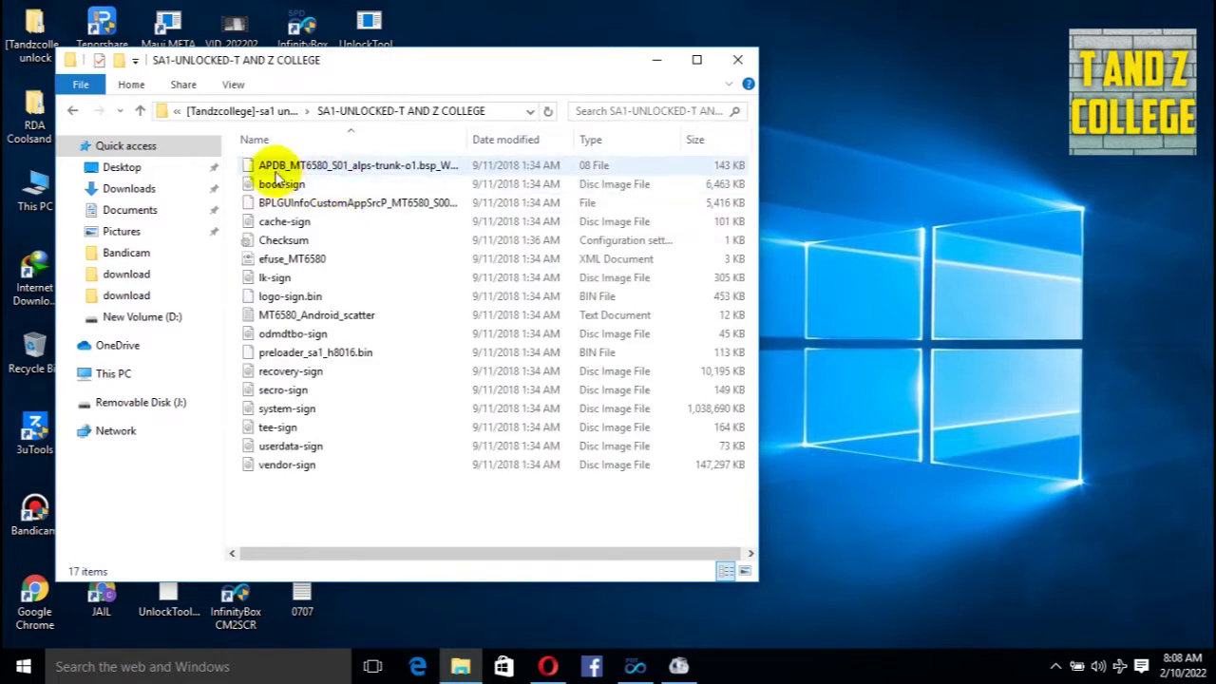
pyautogui.click(72, 118)
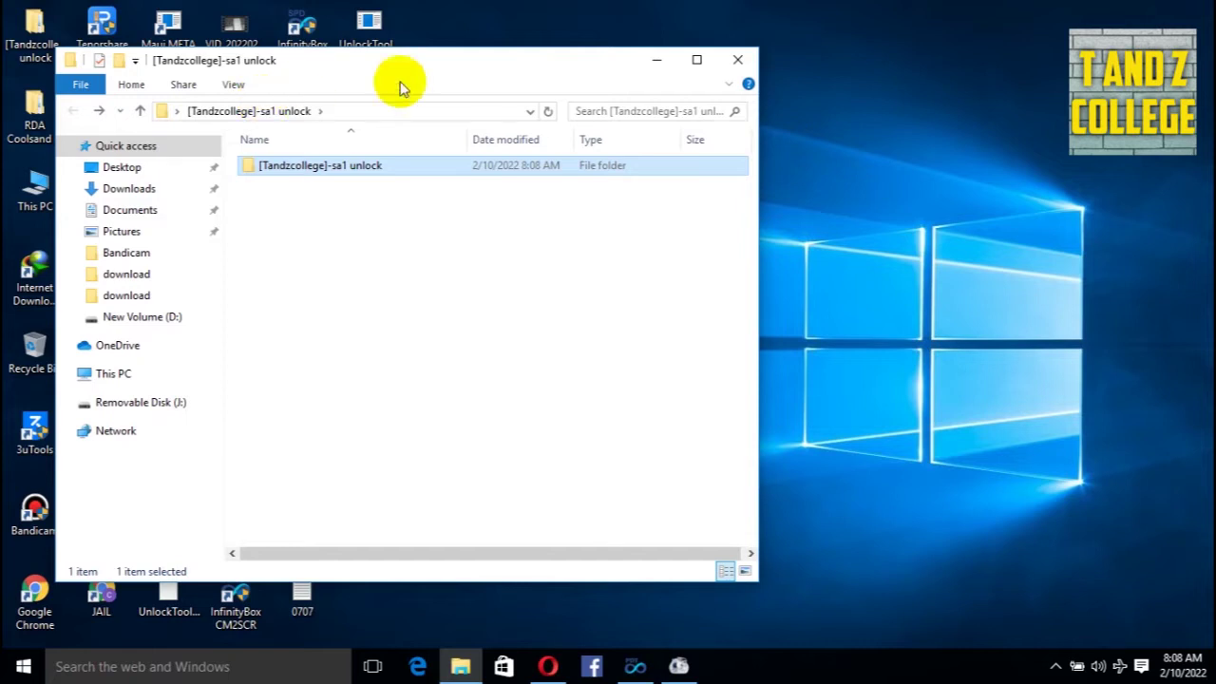
pyautogui.click(737, 59)
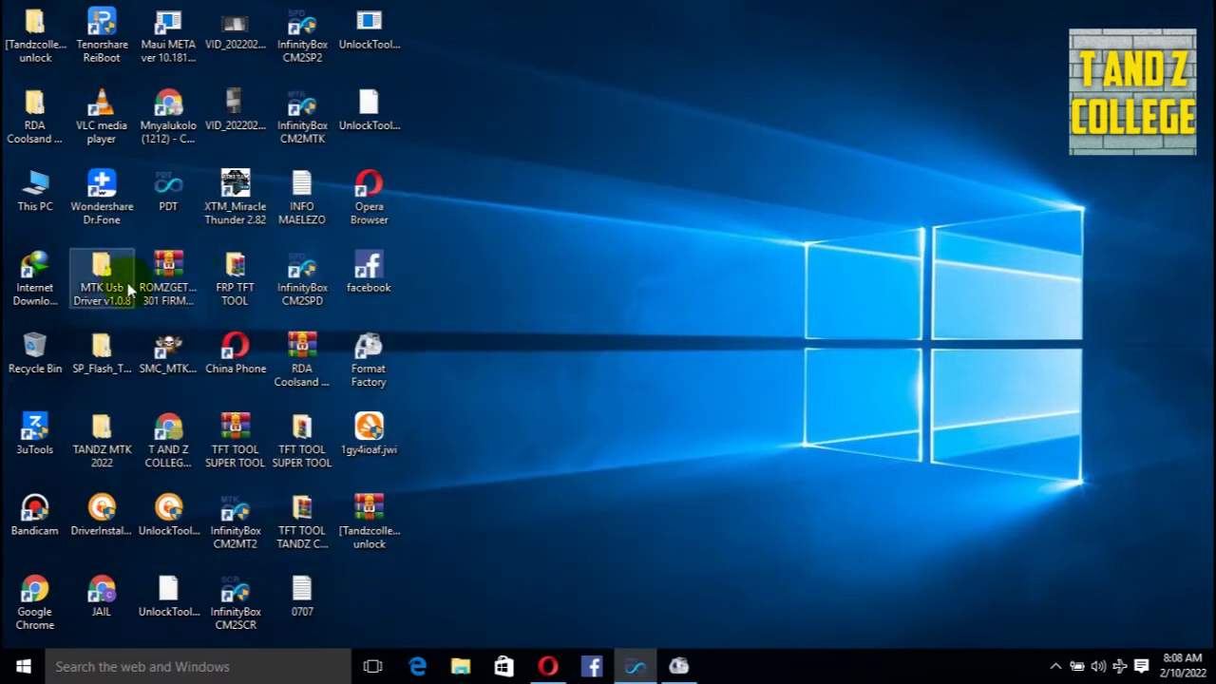
# - Launch flash_tool from the nested SP_Flash_Tool_v5.1820_Win folder on the desktop and dismiss the missing scatter file error
pyautogui.click(102, 435)
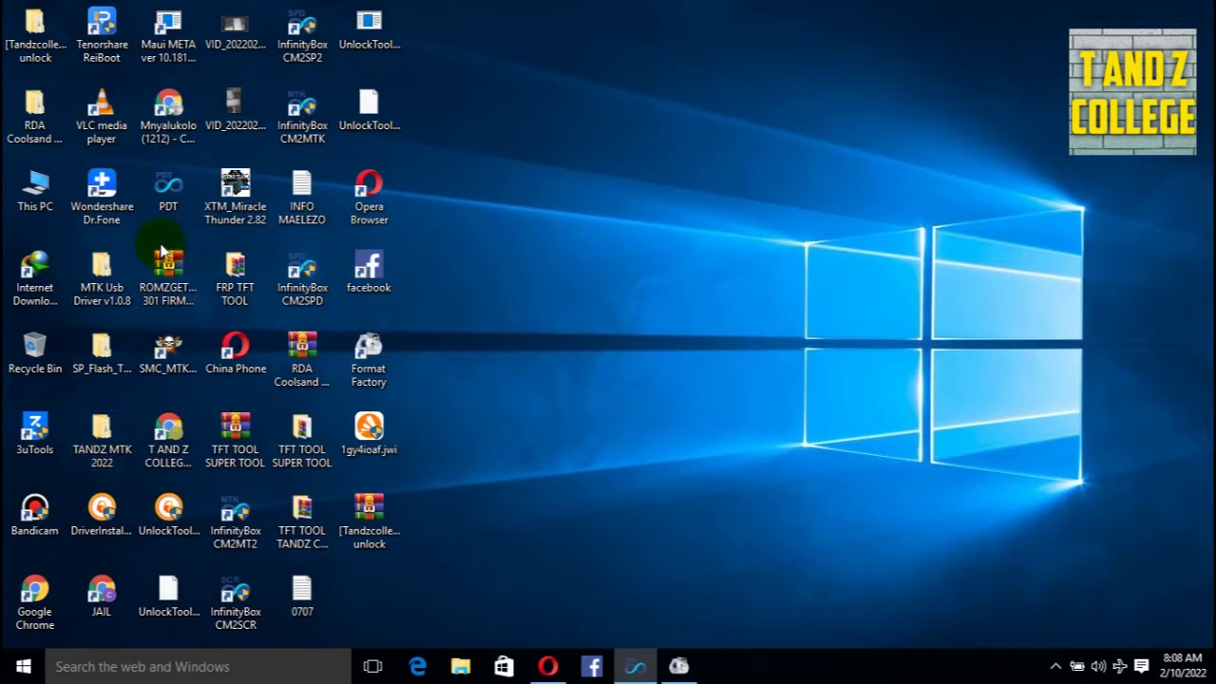
pyautogui.doubleClick(96, 369)
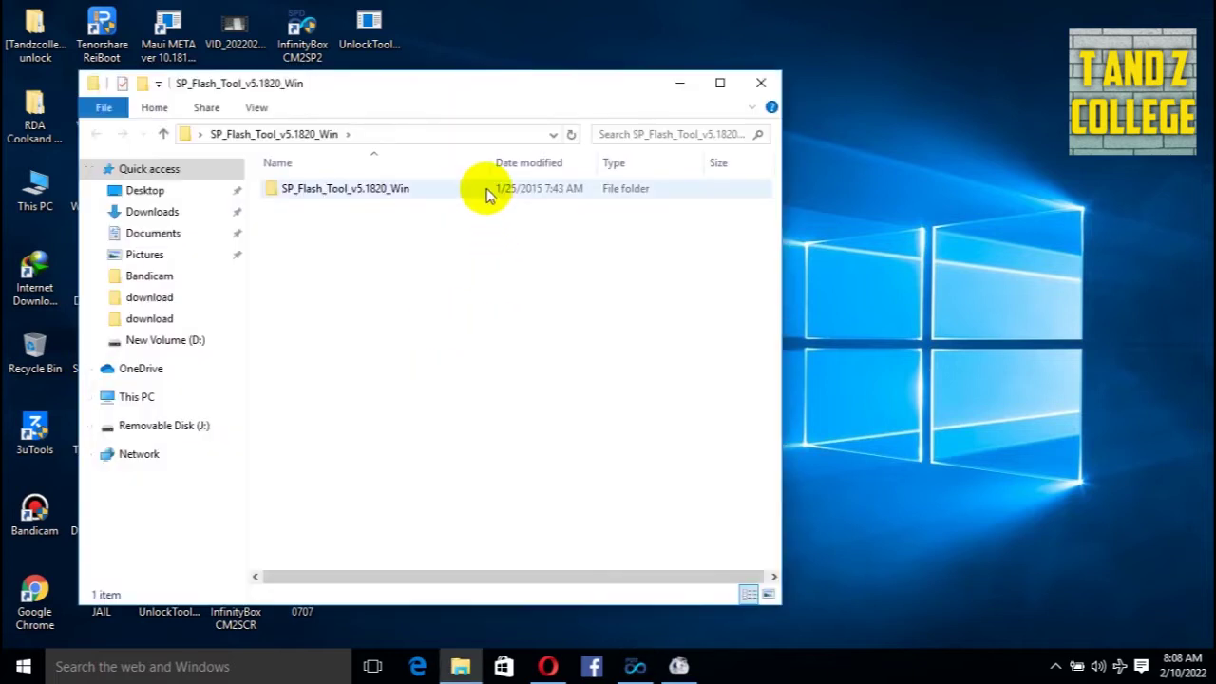
pyautogui.doubleClick(488, 195)
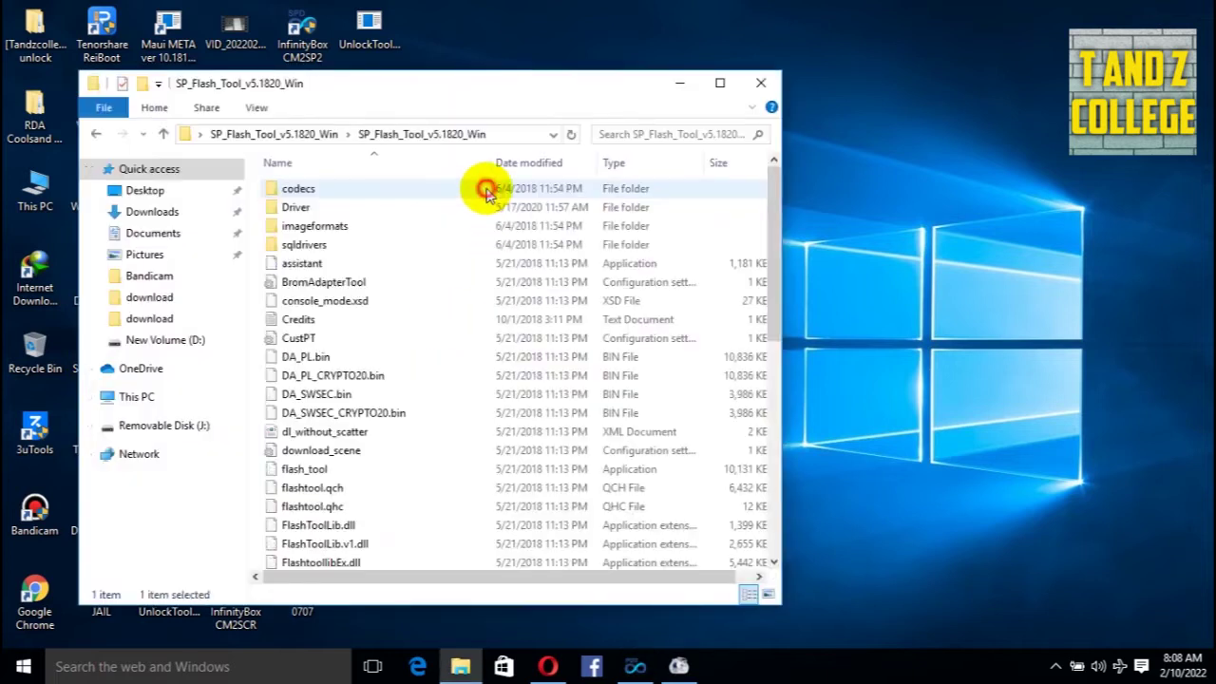
pyautogui.doubleClick(360, 469)
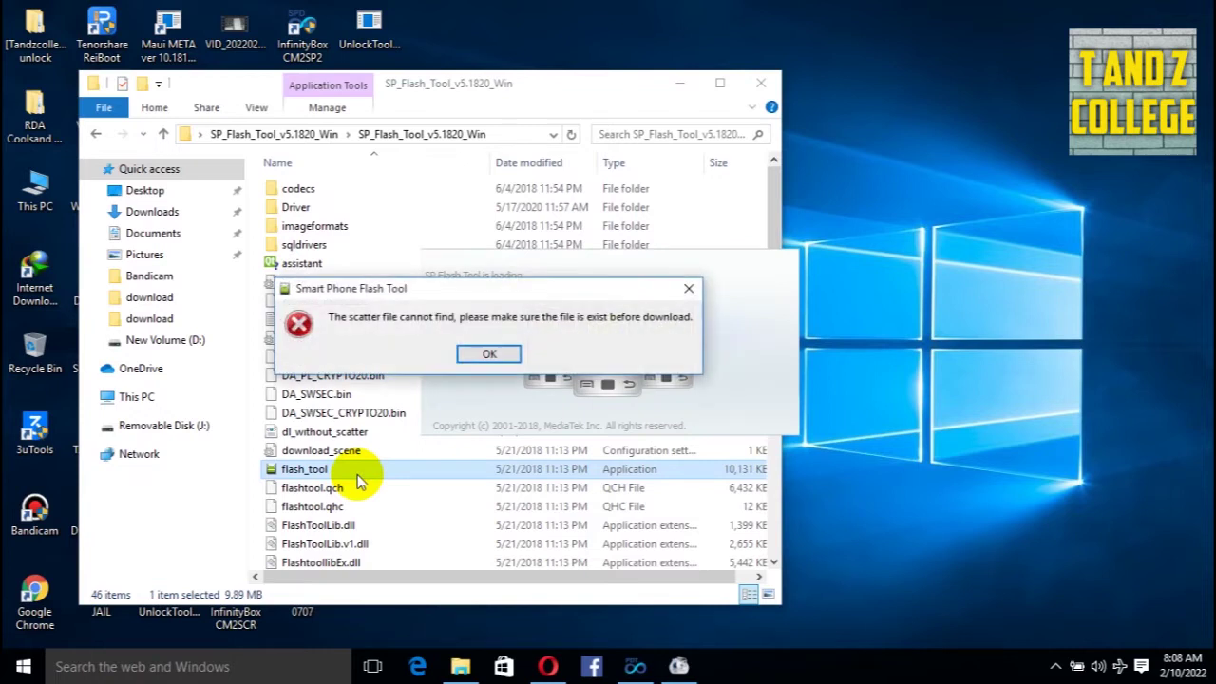
pyautogui.click(490, 354)
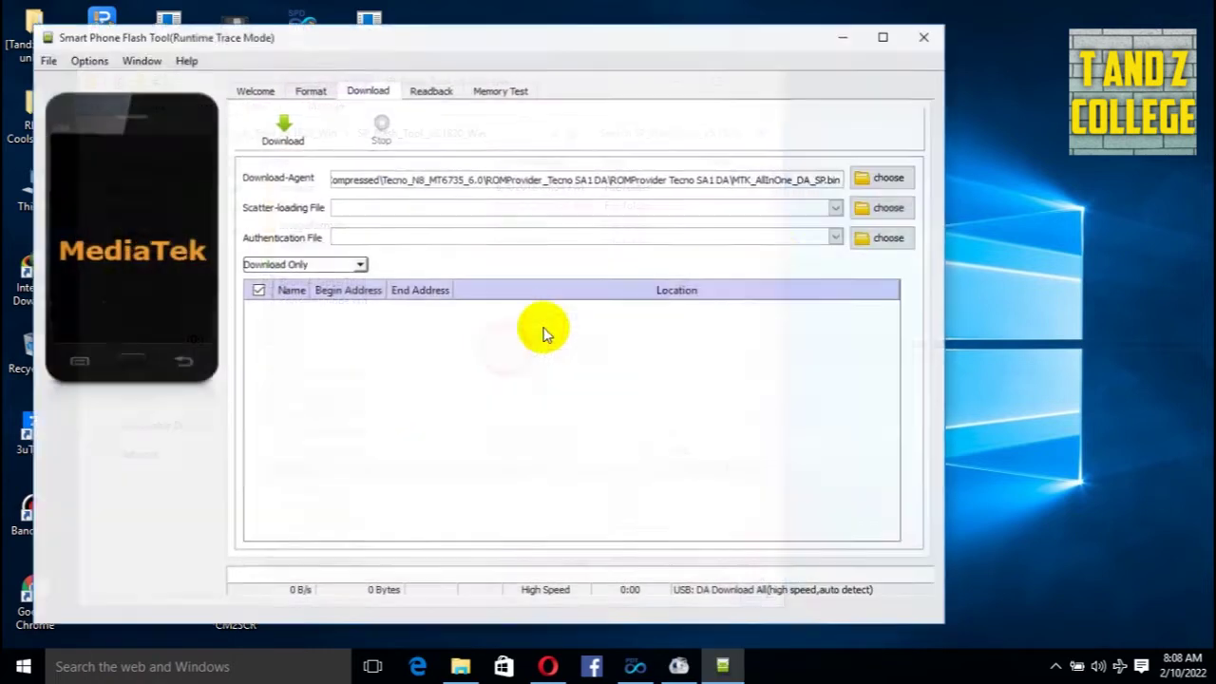
# - Load MTK_AllInOne_DA_SP.bin from the extracted _Tecno SA1 DA folder on the desktop as the download agent
pyautogui.click(879, 181)
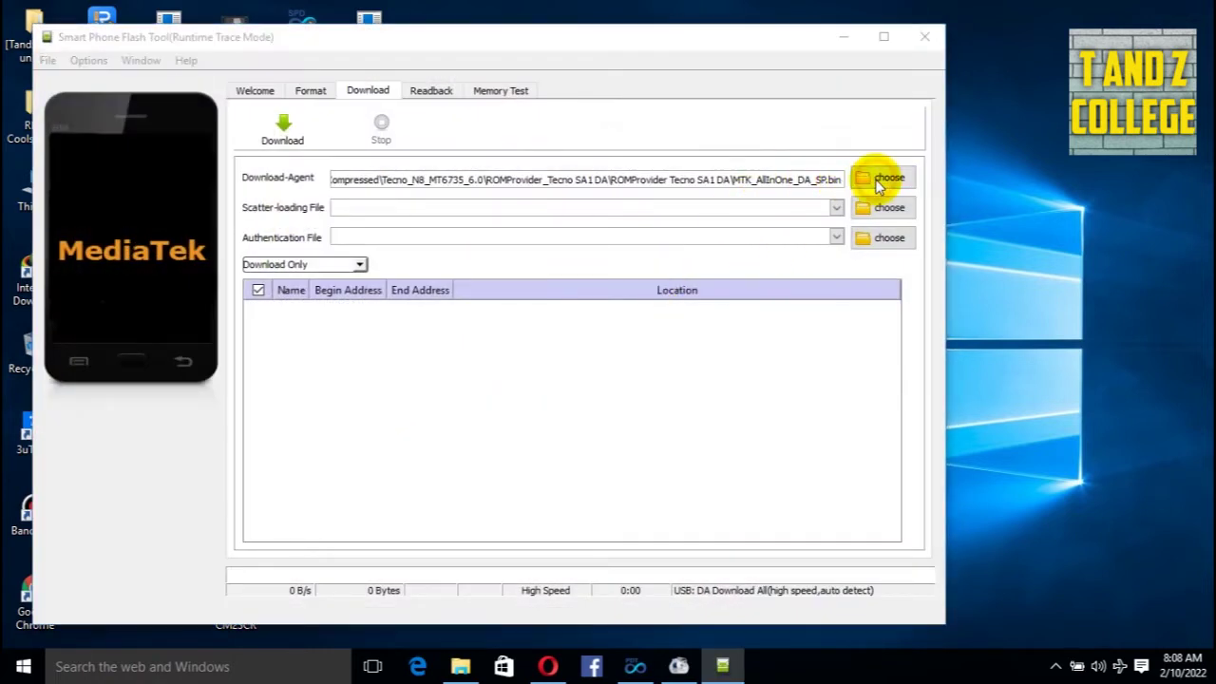
pyautogui.click(691, 9)
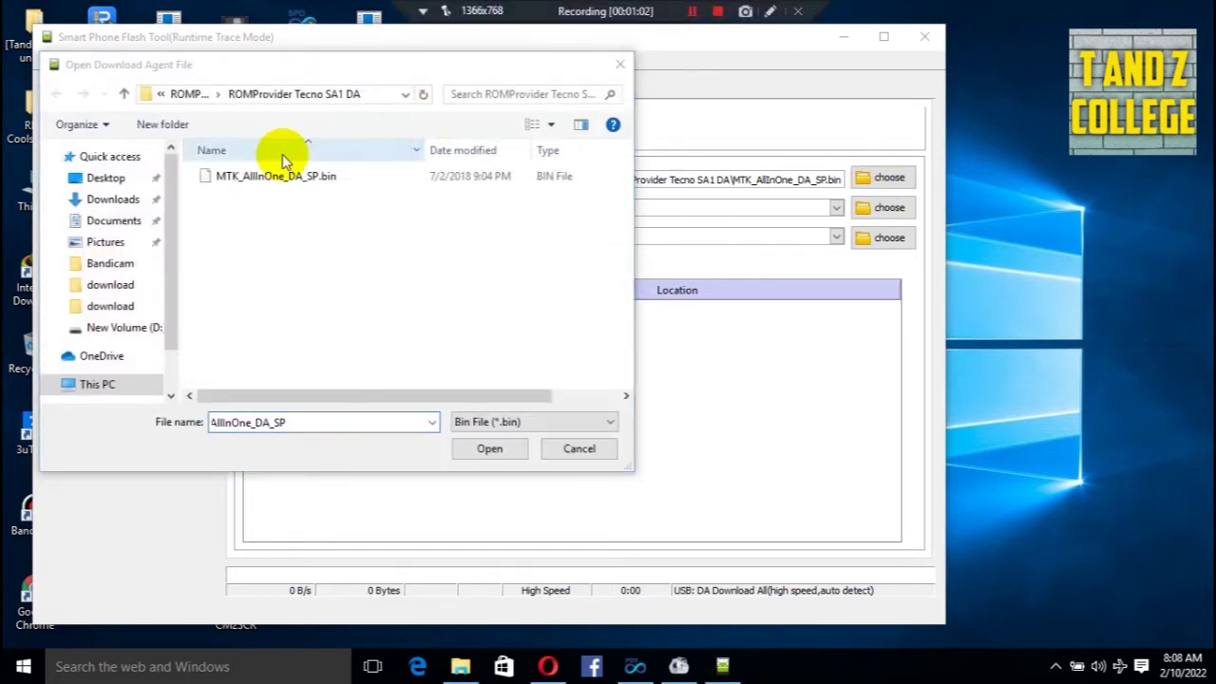
pyautogui.click(101, 185)
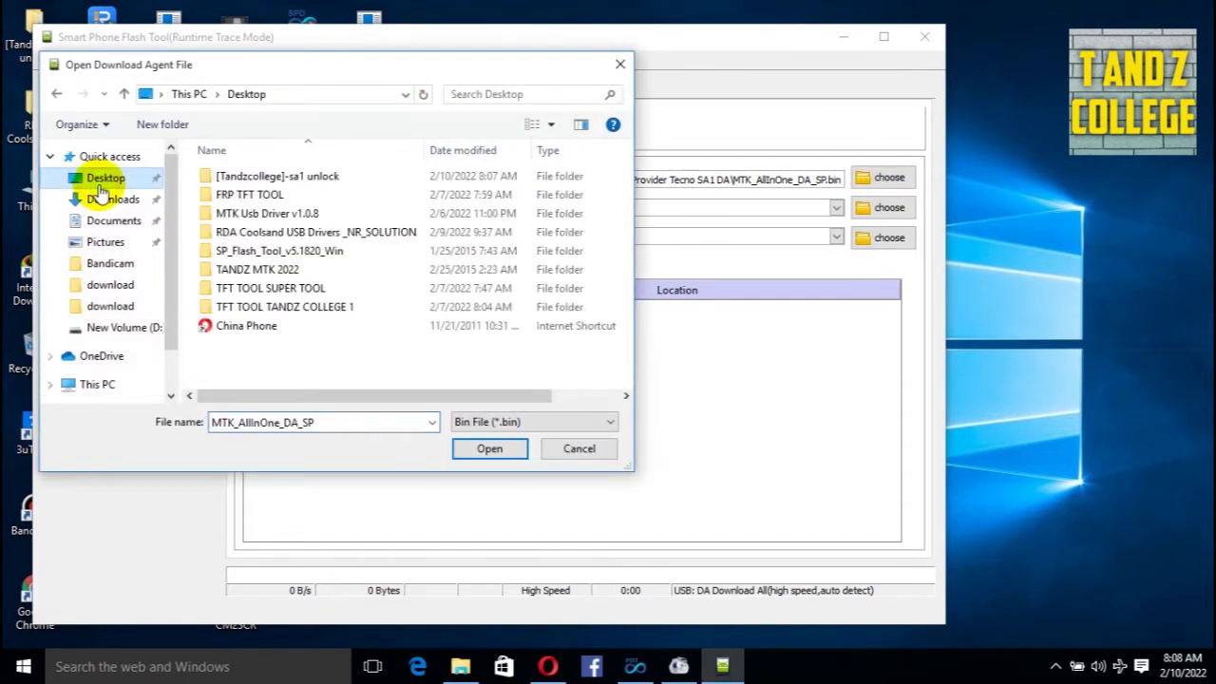
pyautogui.doubleClick(278, 181)
pyautogui.doubleClick(278, 181)
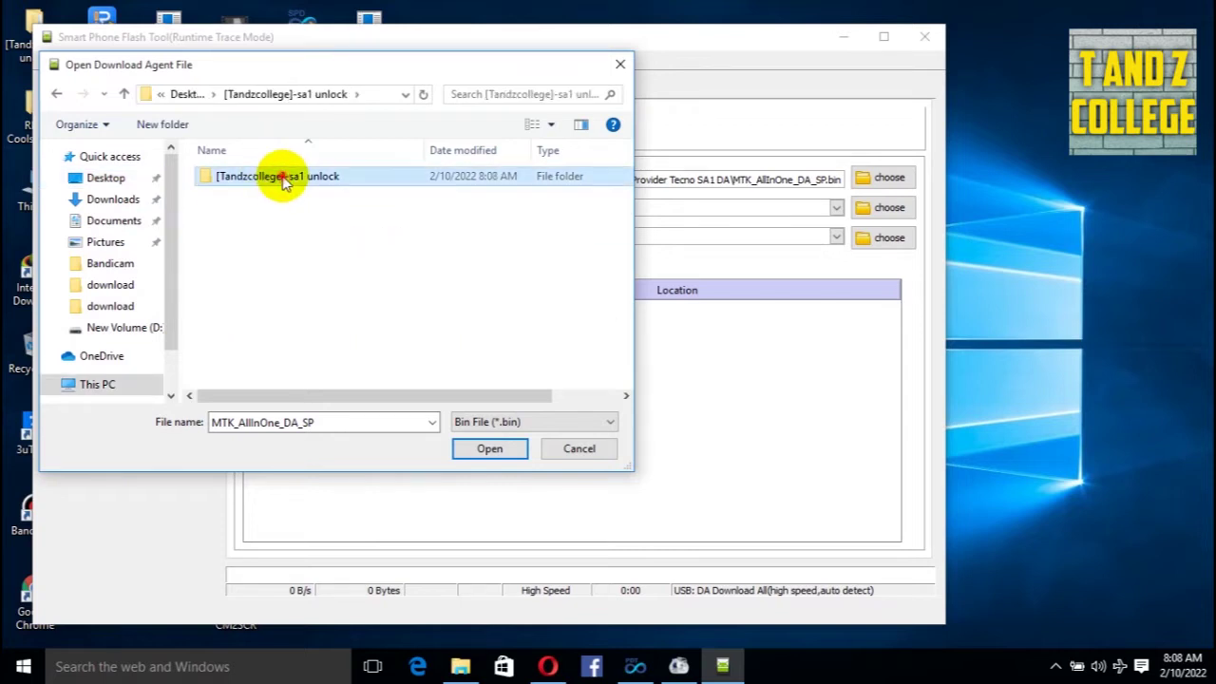
pyautogui.doubleClick(285, 177)
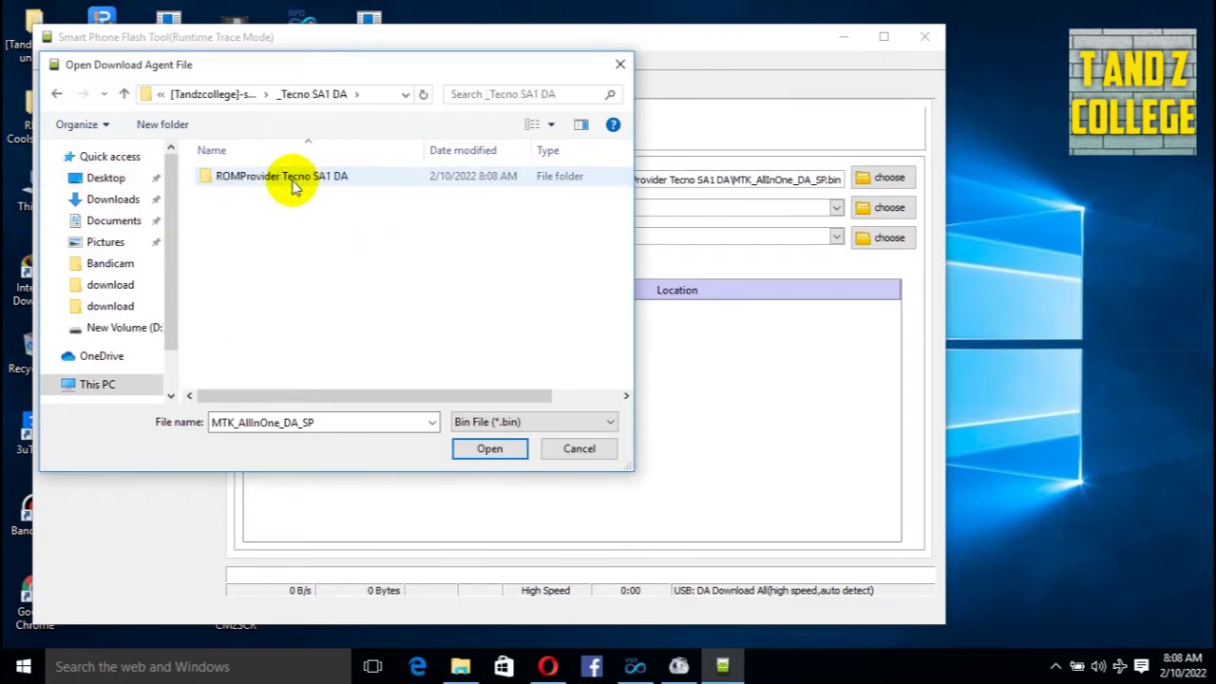
pyautogui.doubleClick(293, 179)
pyautogui.click(311, 180)
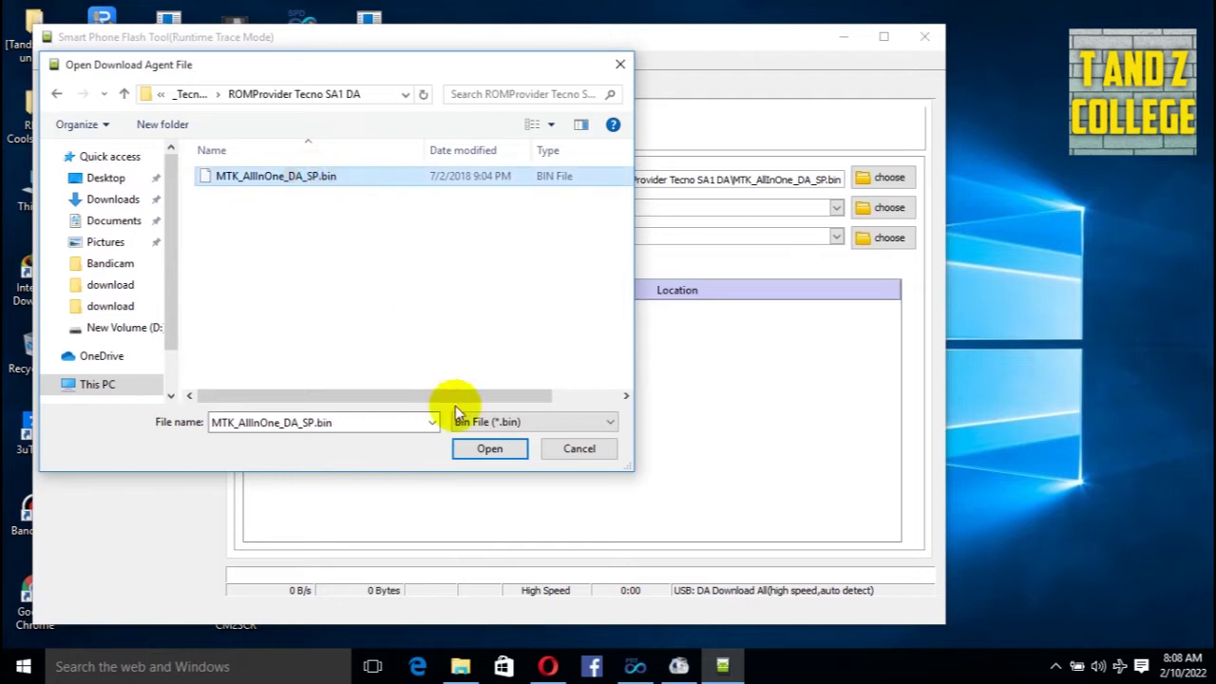
pyautogui.click(488, 452)
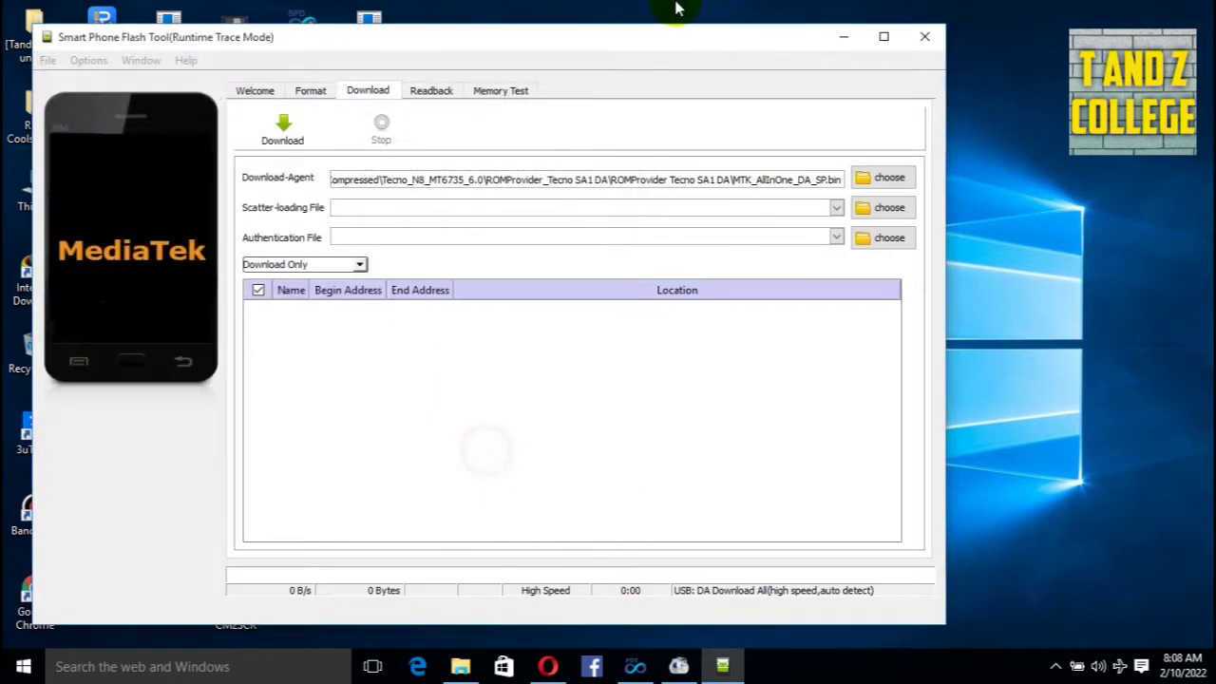
pyautogui.click(691, 10)
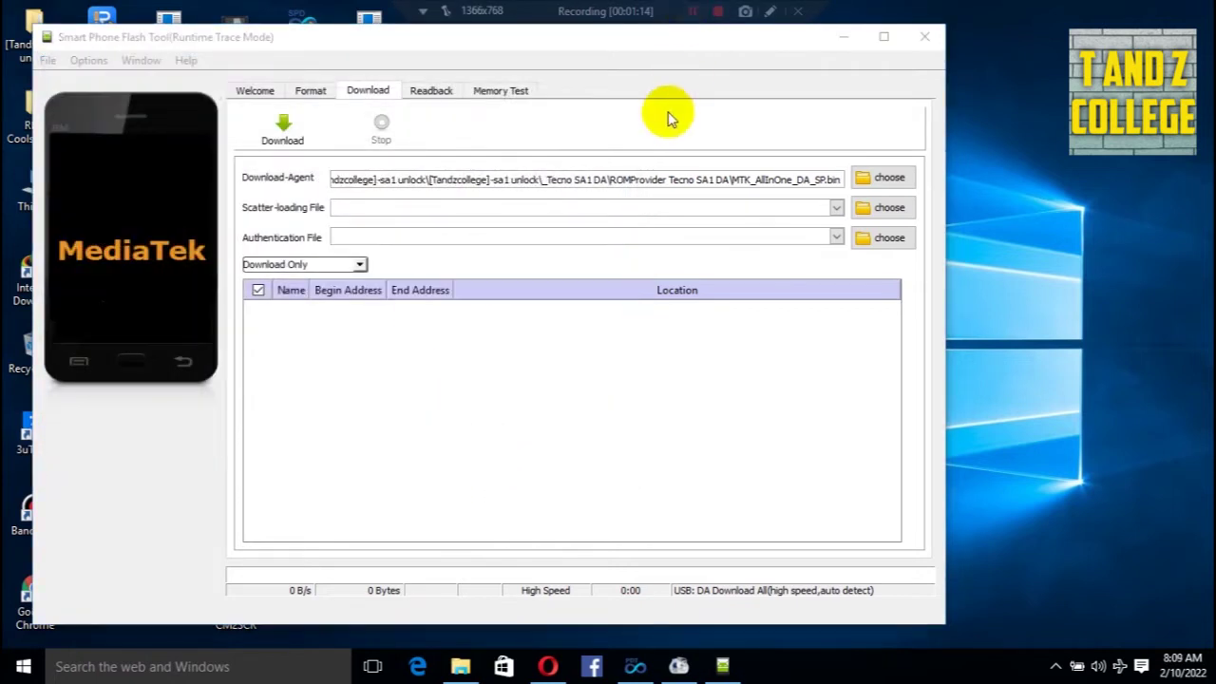
# - Load MT6580_Android_scatter from the SA1-UNLOCKED-T AND Z COLLEGE folder as the scatter-loading file
pyautogui.click(876, 210)
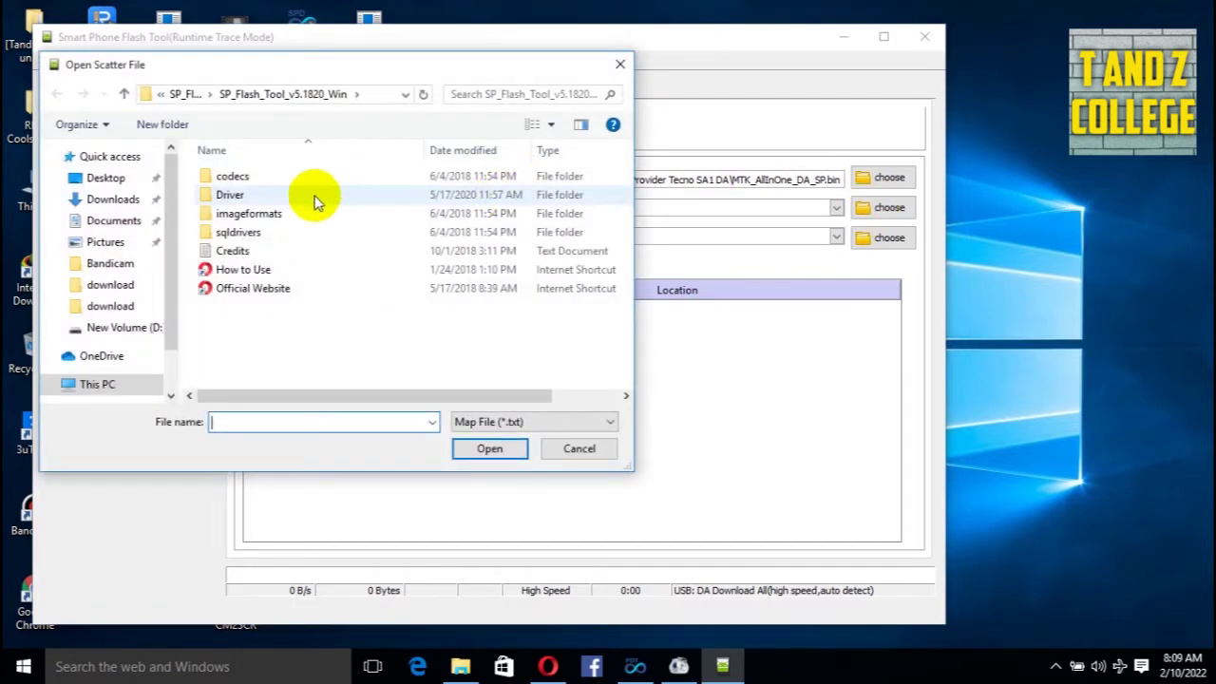
pyautogui.click(103, 179)
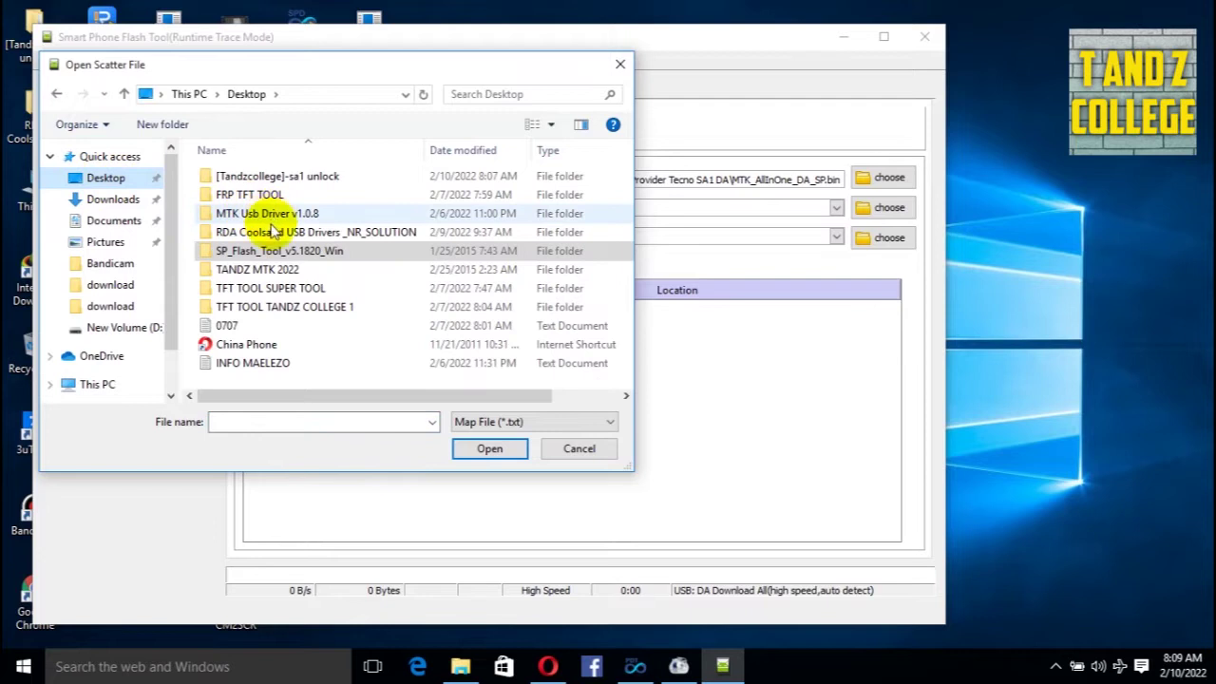
pyautogui.click(277, 173)
pyautogui.doubleClick(278, 176)
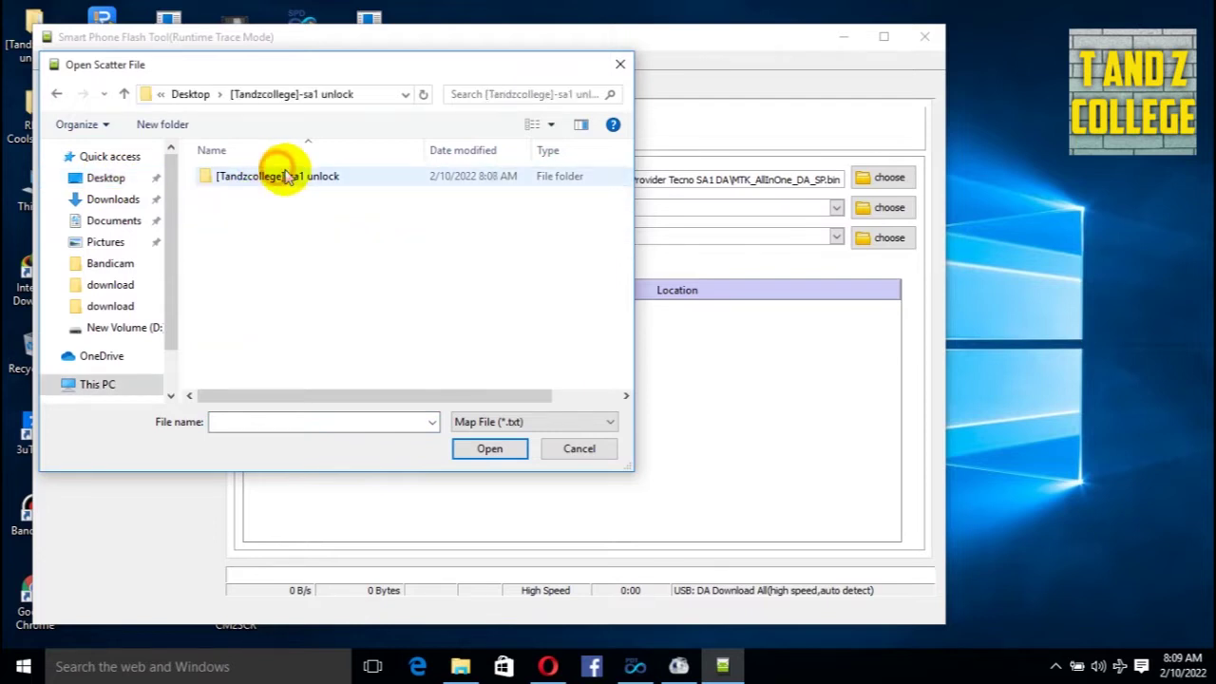
pyautogui.doubleClick(320, 179)
pyautogui.doubleClick(302, 196)
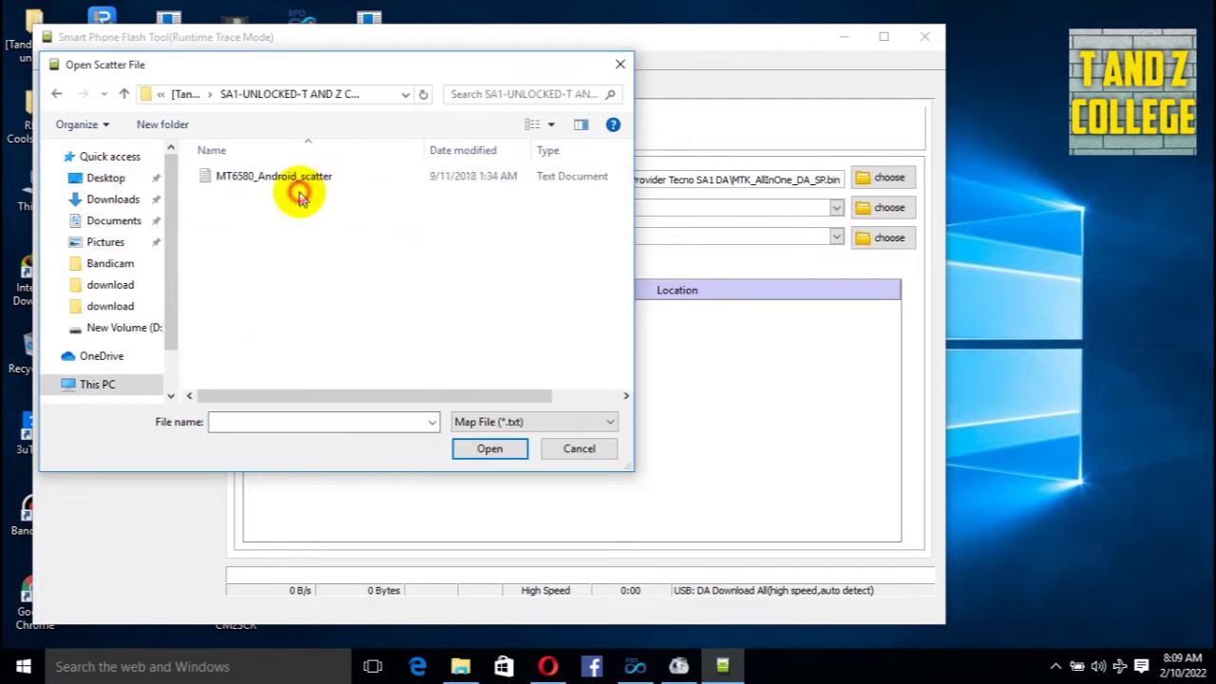
pyautogui.click(328, 176)
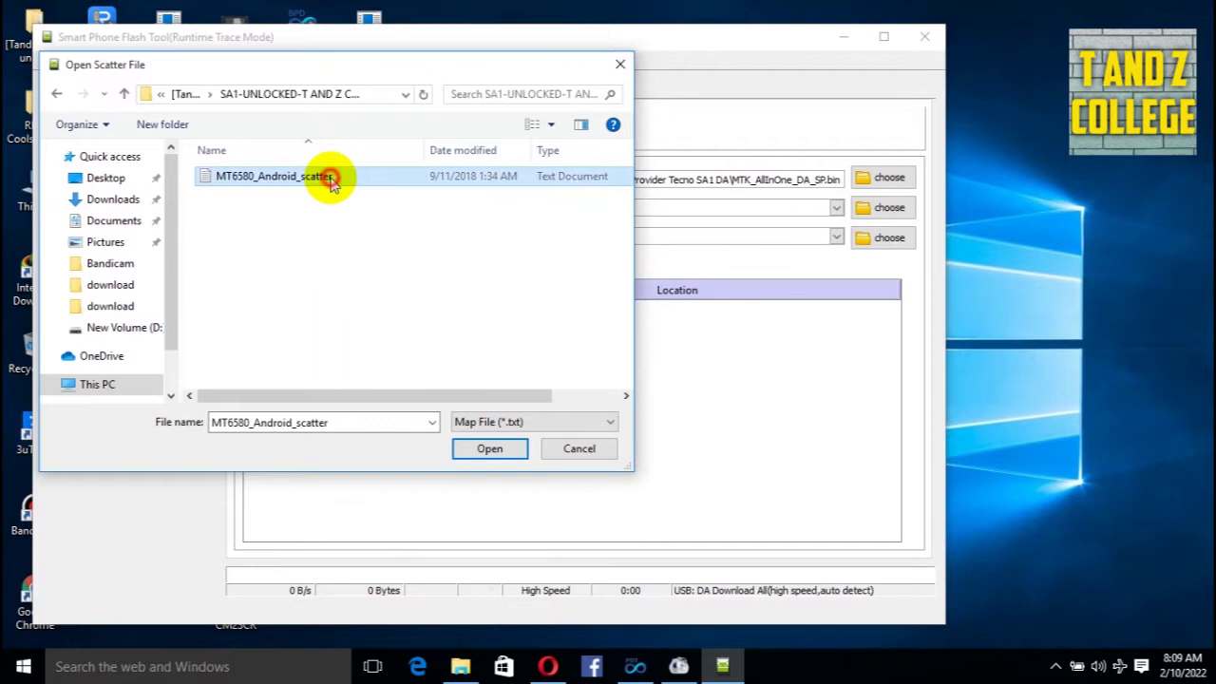
pyautogui.click(487, 451)
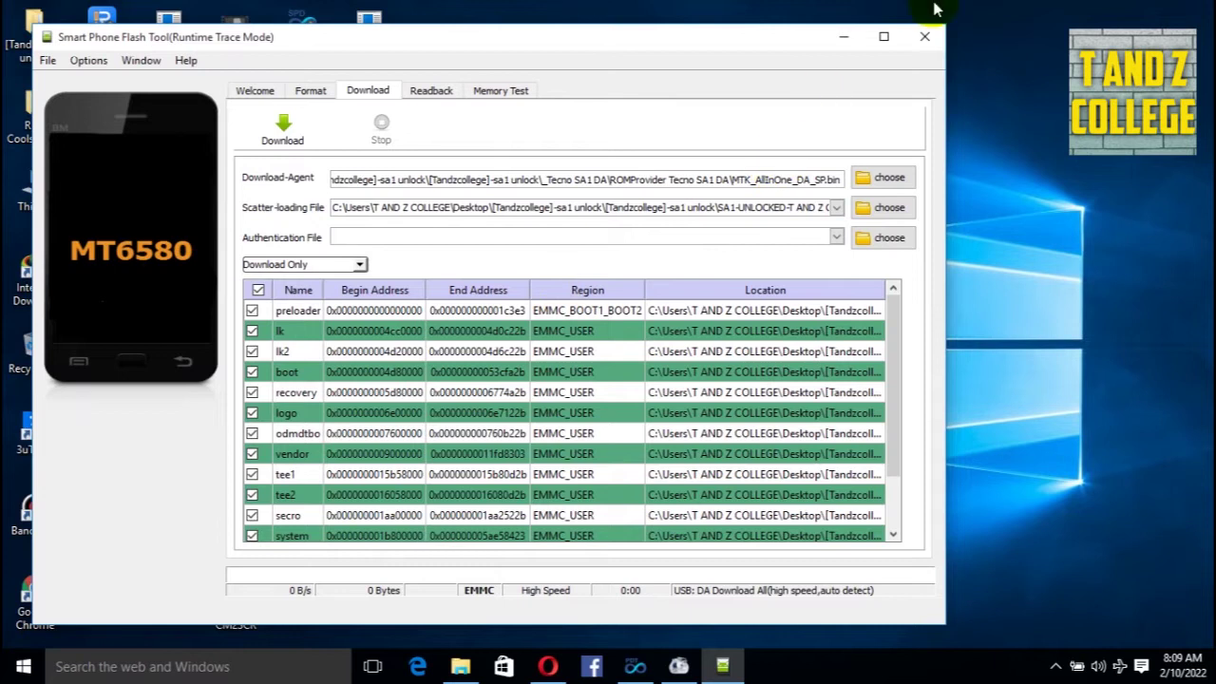
# - Maximize the flash tool window and start flashing all checked partitions to the phone in Download Only mode
pyautogui.click(880, 40)
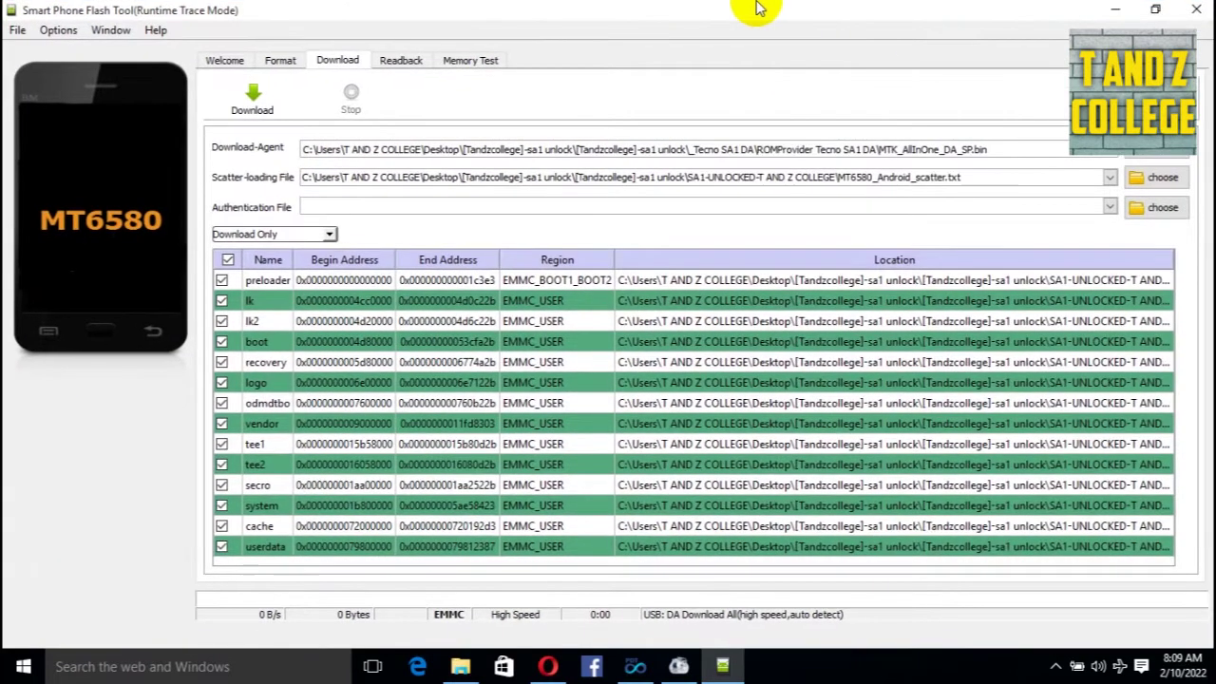
pyautogui.click(695, 11)
pyautogui.click(694, 11)
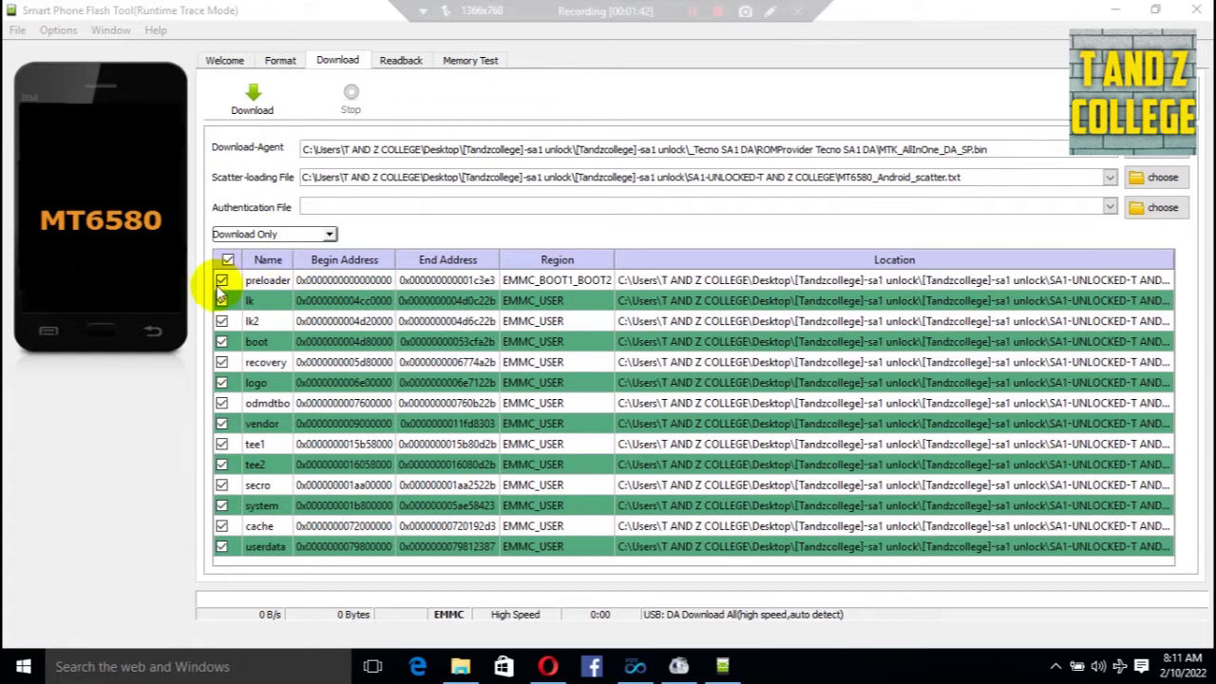
pyautogui.click(268, 104)
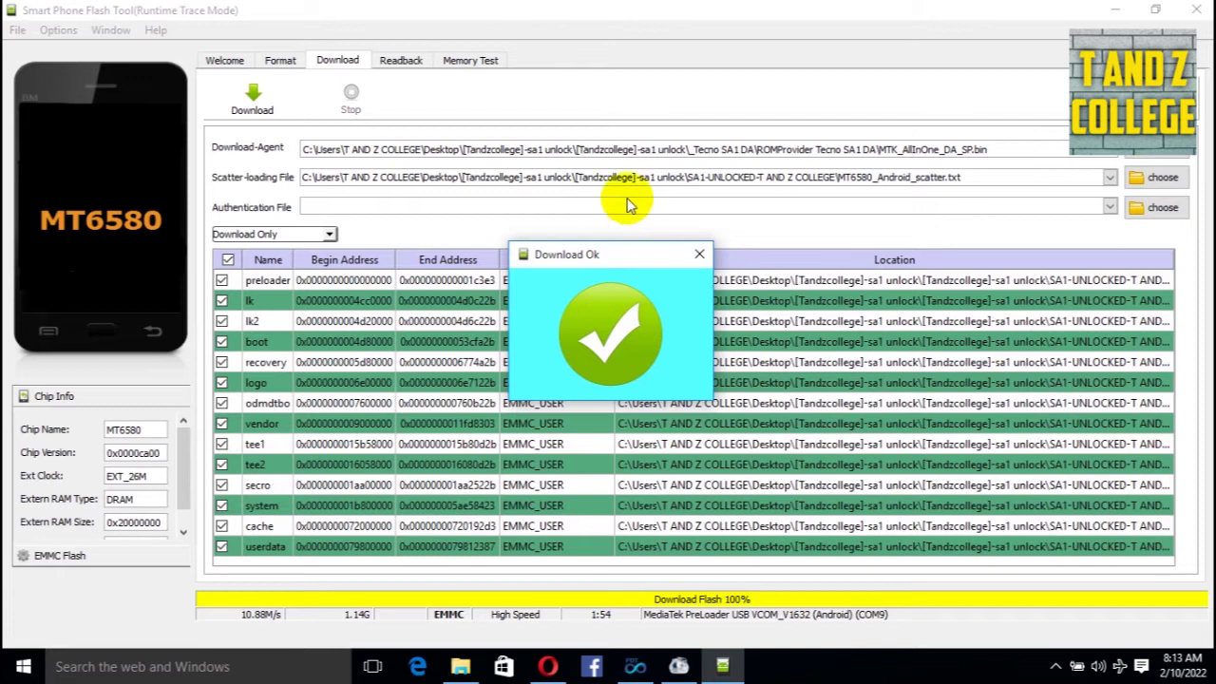
pyautogui.click(713, 12)
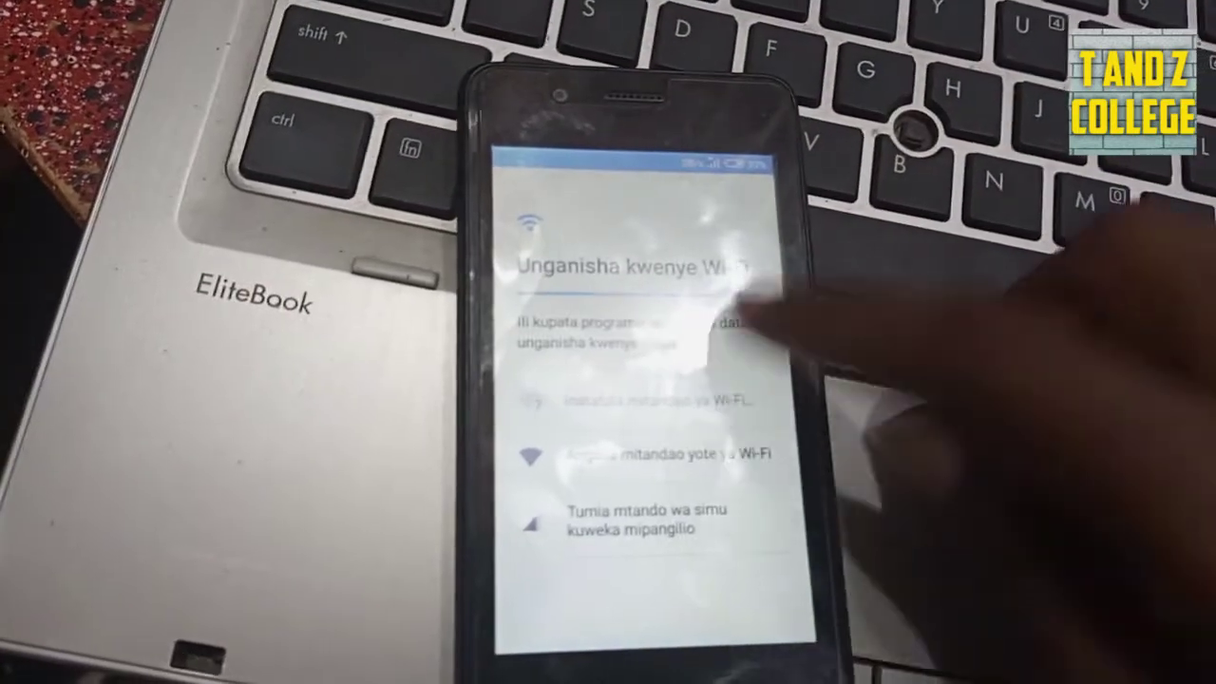
pyautogui.click(665, 519)
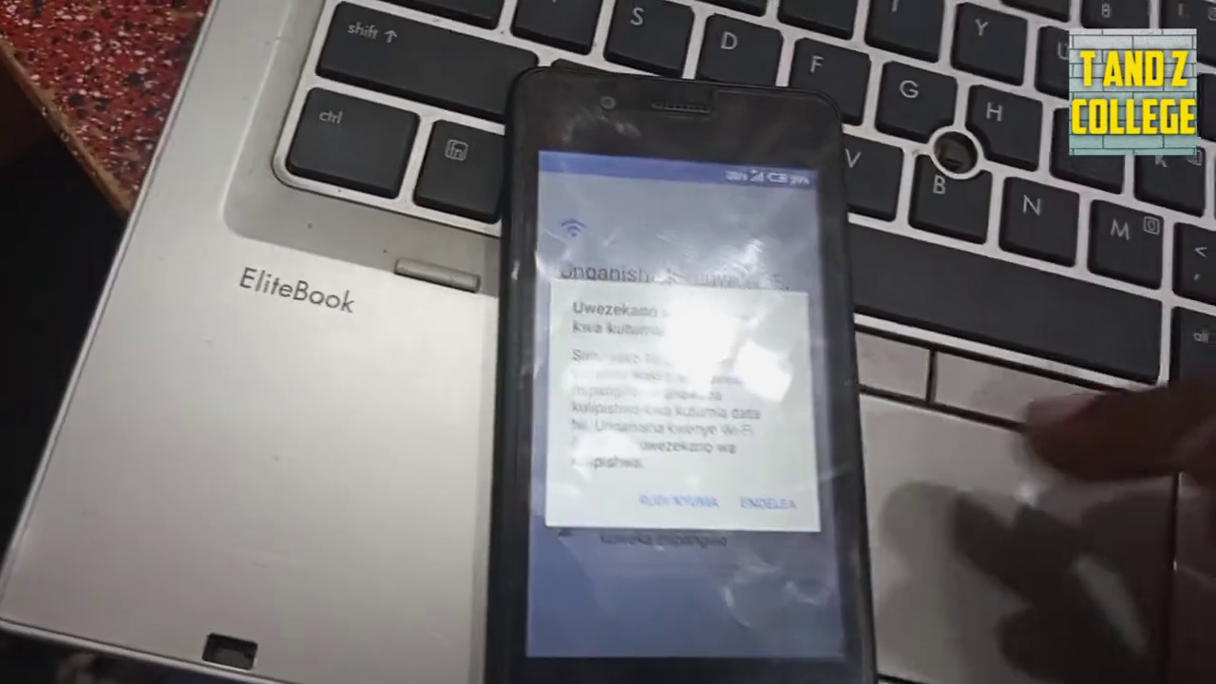
pyautogui.click(682, 482)
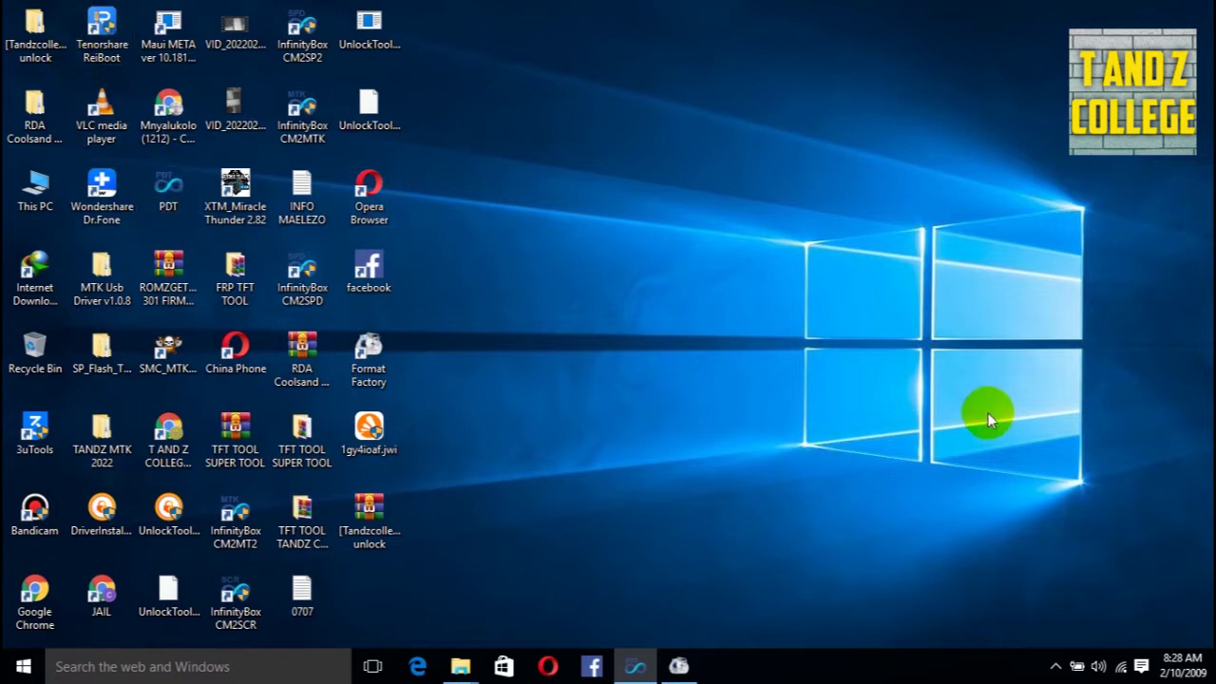
# - Check the system date, launch XTM_Miracle Thunder 2.82 from the desktop and bring its window to the front
pyautogui.moveTo(723, 7)
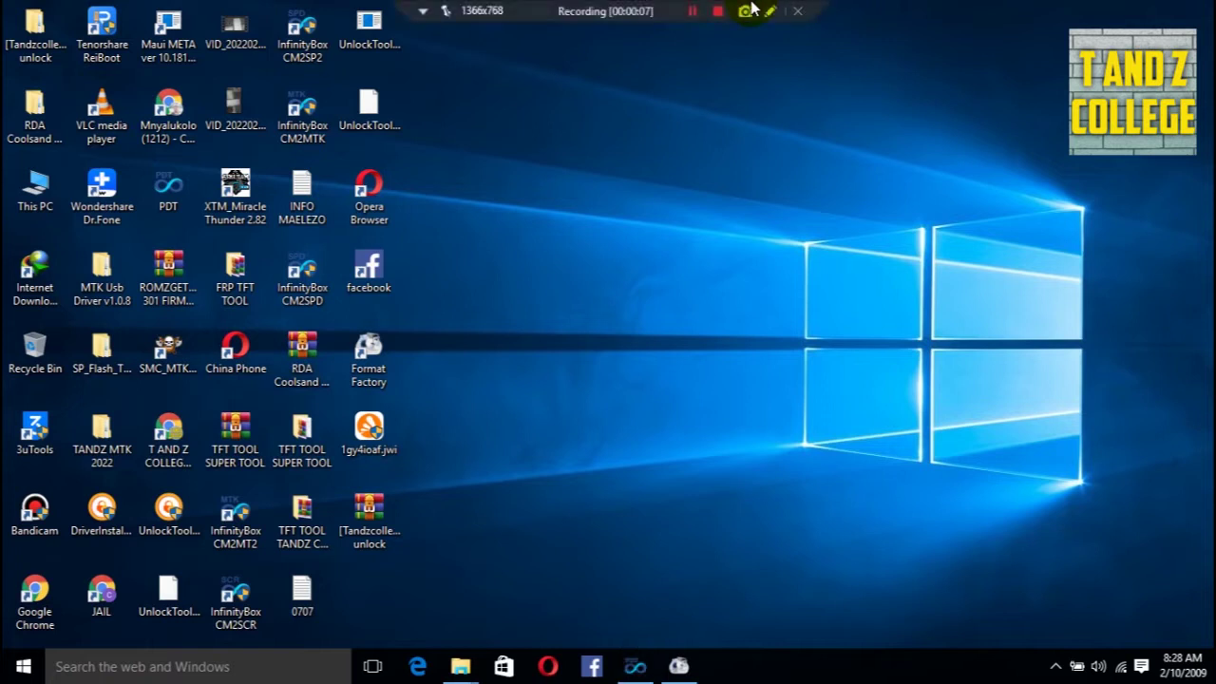
pyautogui.click(1203, 664)
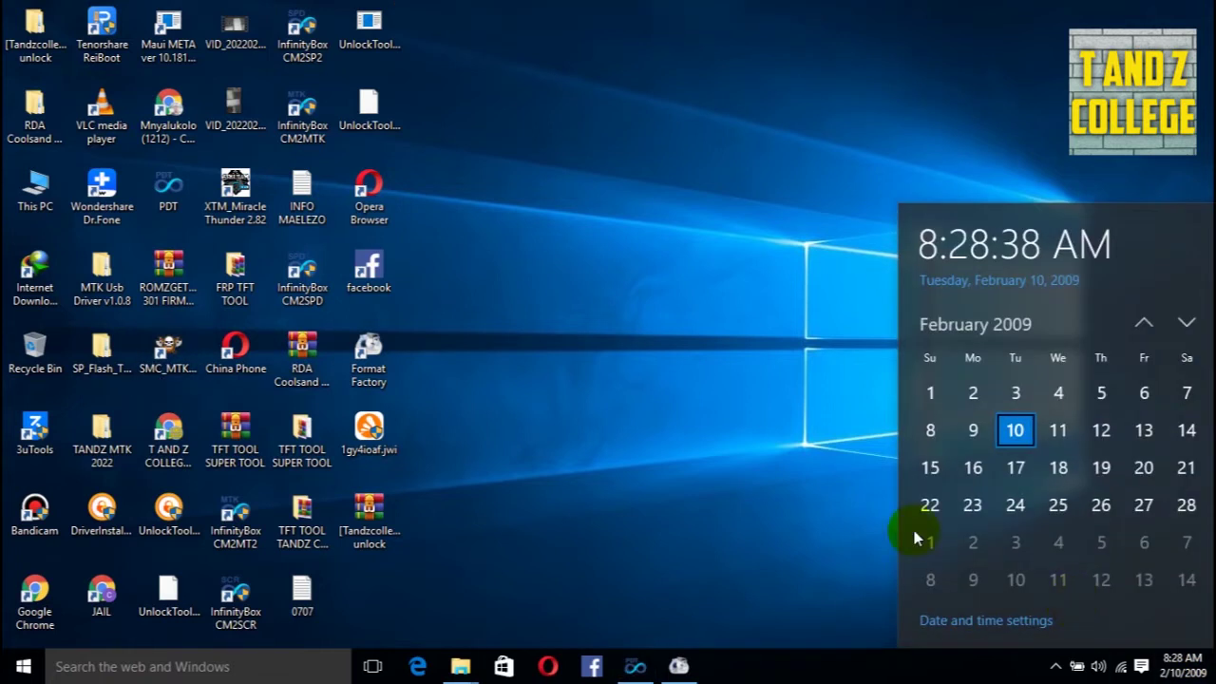
pyautogui.click(211, 197)
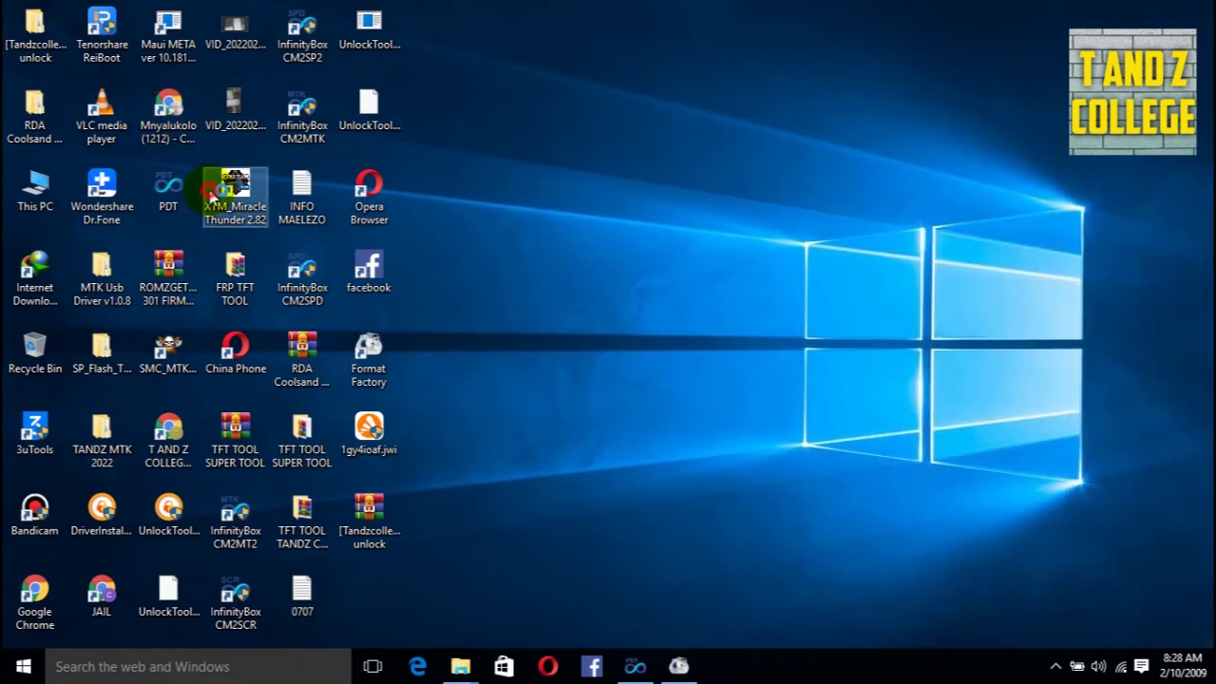
pyautogui.rightClick(598, 217)
pyautogui.click(650, 272)
pyautogui.moveTo(618, 8)
pyautogui.click(690, 10)
pyautogui.click(693, 10)
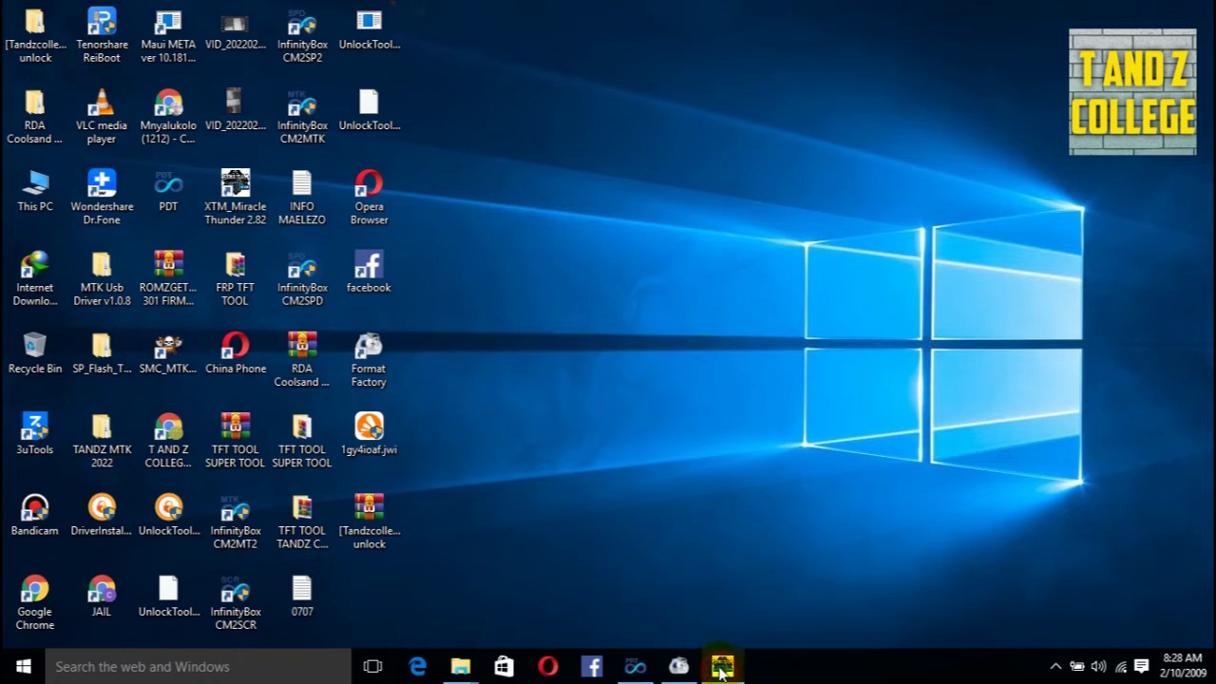
pyautogui.moveTo(725, 665)
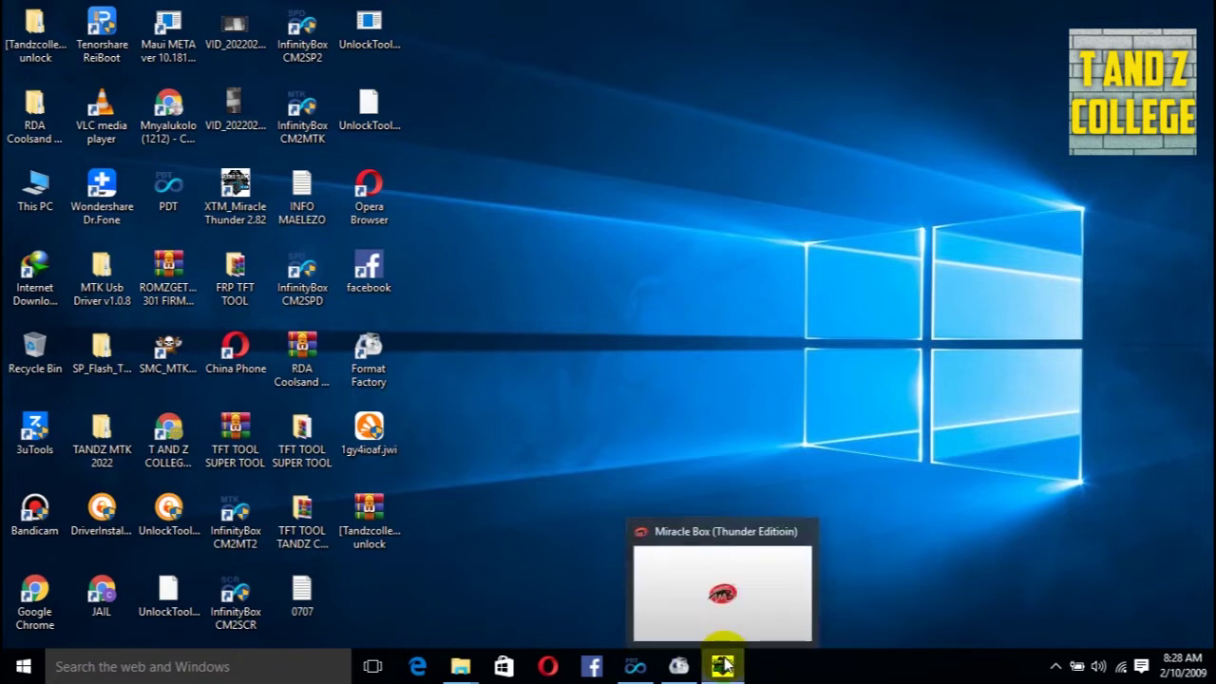
pyautogui.click(725, 588)
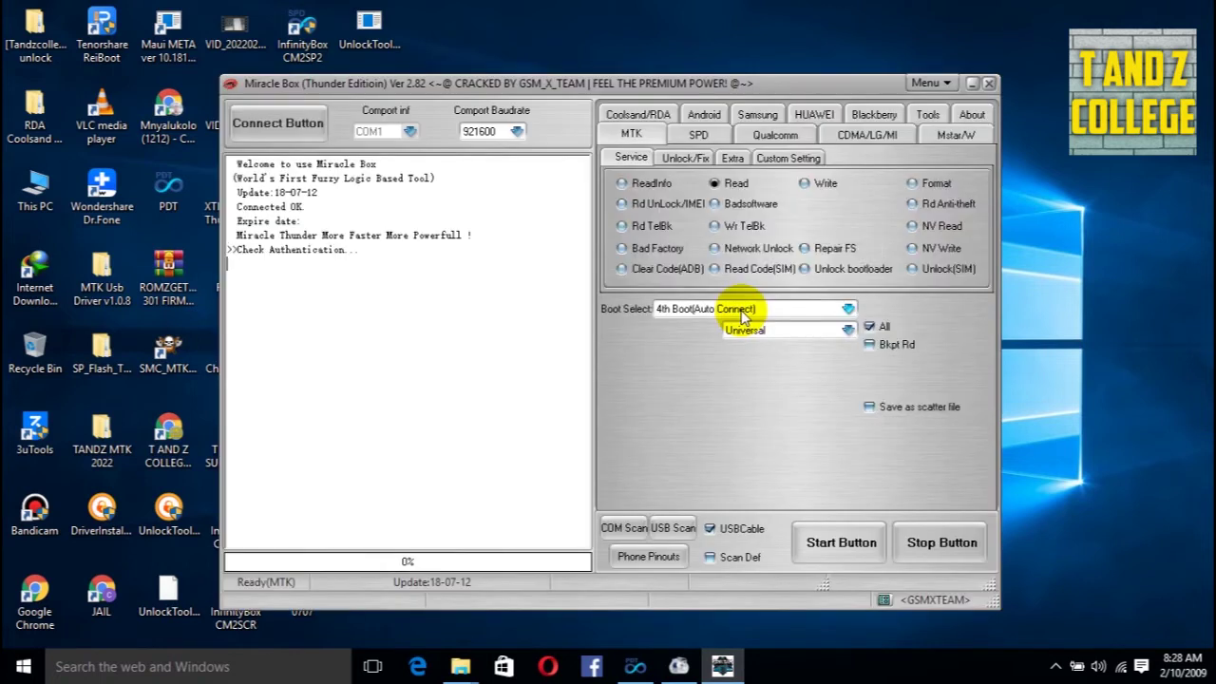
# - Enable a custom DA file for MTK and browse for it in the [Tandzcollege]-sa1 unlock folder on the desktop
pyautogui.click(788, 159)
pyautogui.click(625, 189)
pyautogui.click(958, 189)
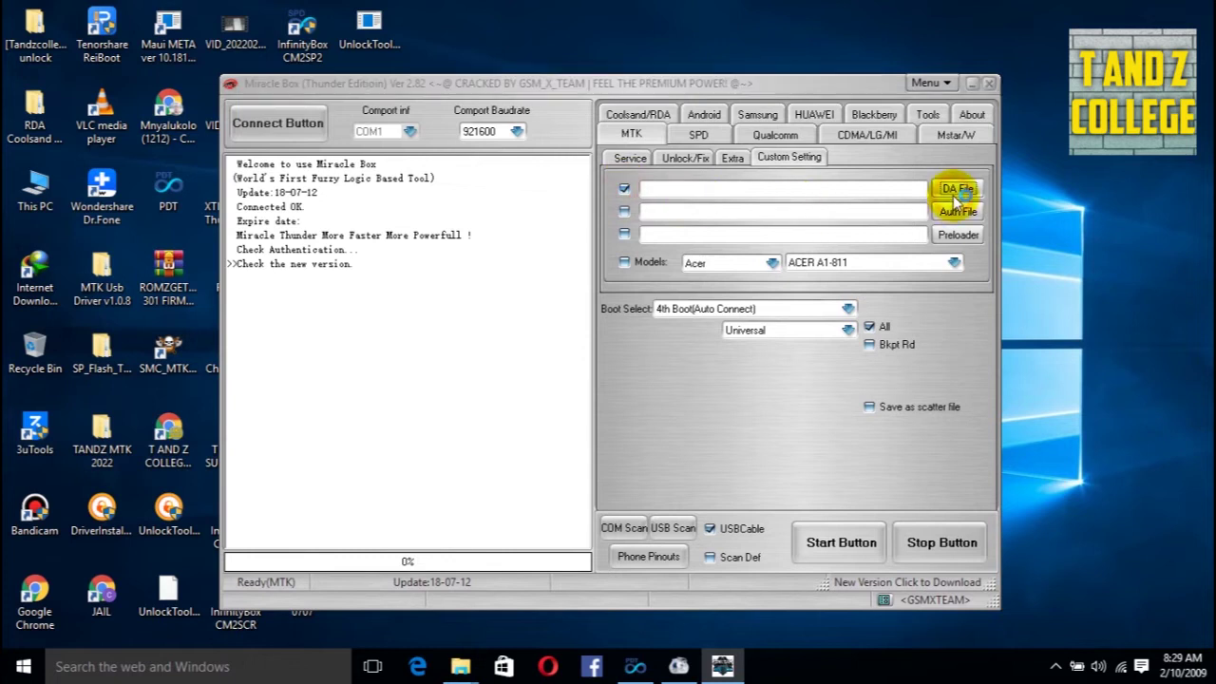
pyautogui.click(406, 233)
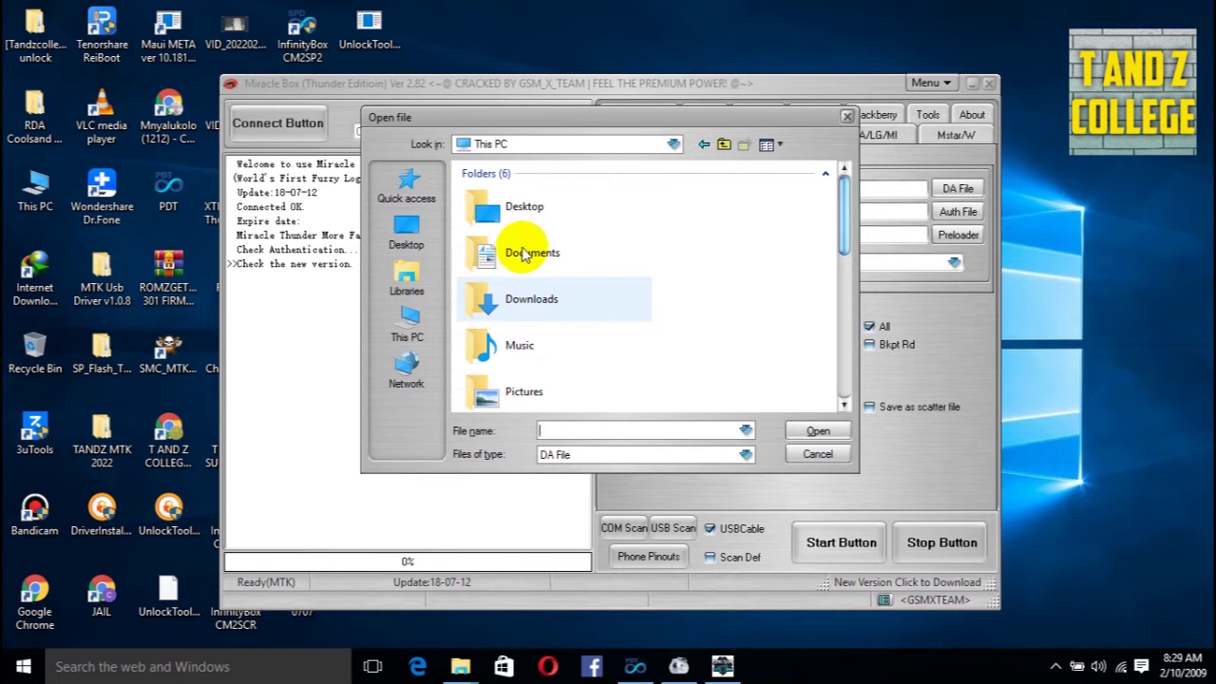
pyautogui.click(513, 203)
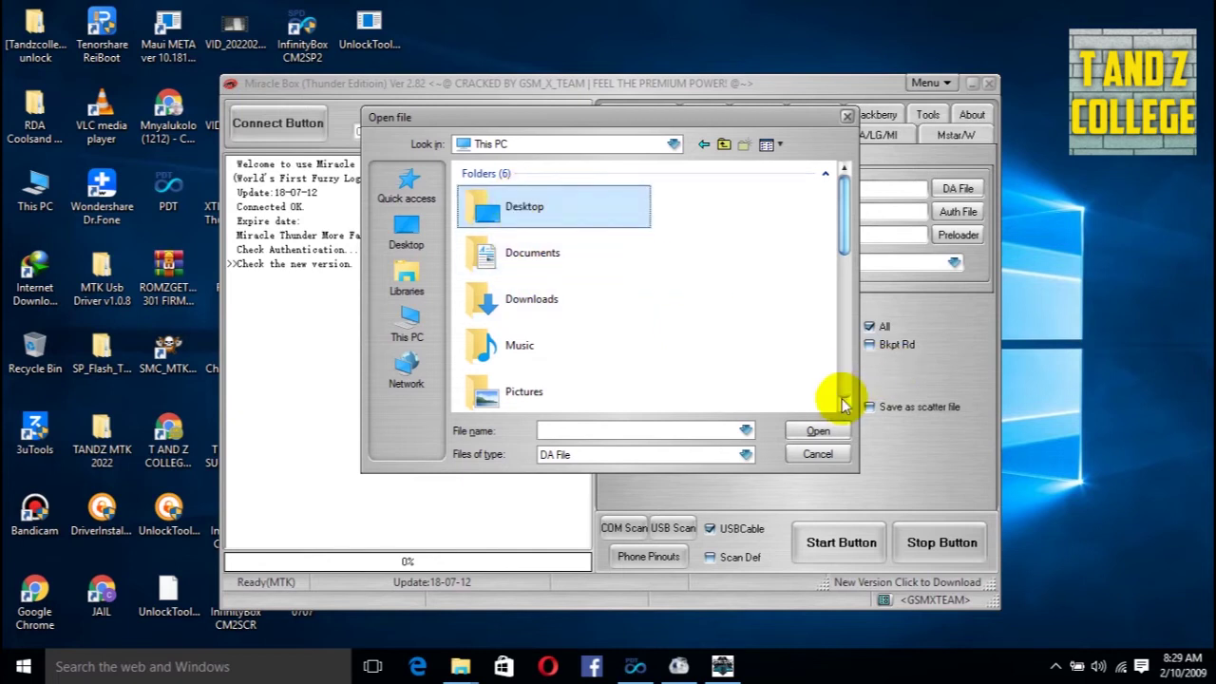
pyautogui.doubleClick(598, 224)
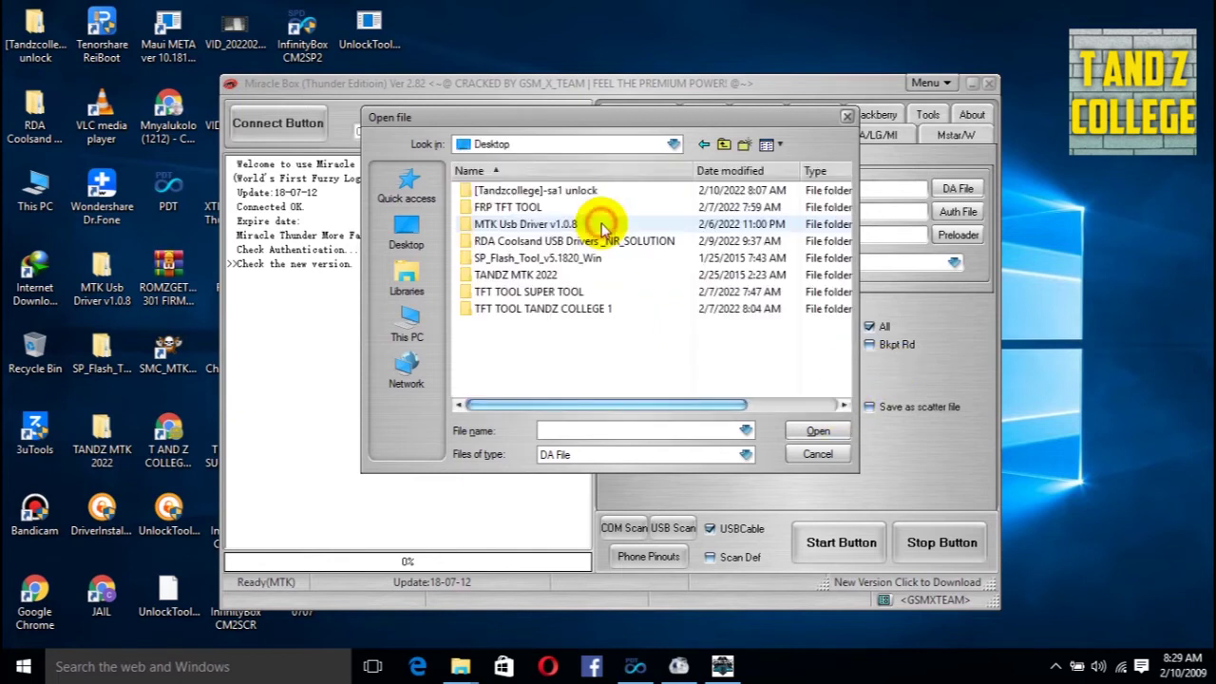
pyautogui.doubleClick(523, 193)
pyautogui.doubleClick(523, 193)
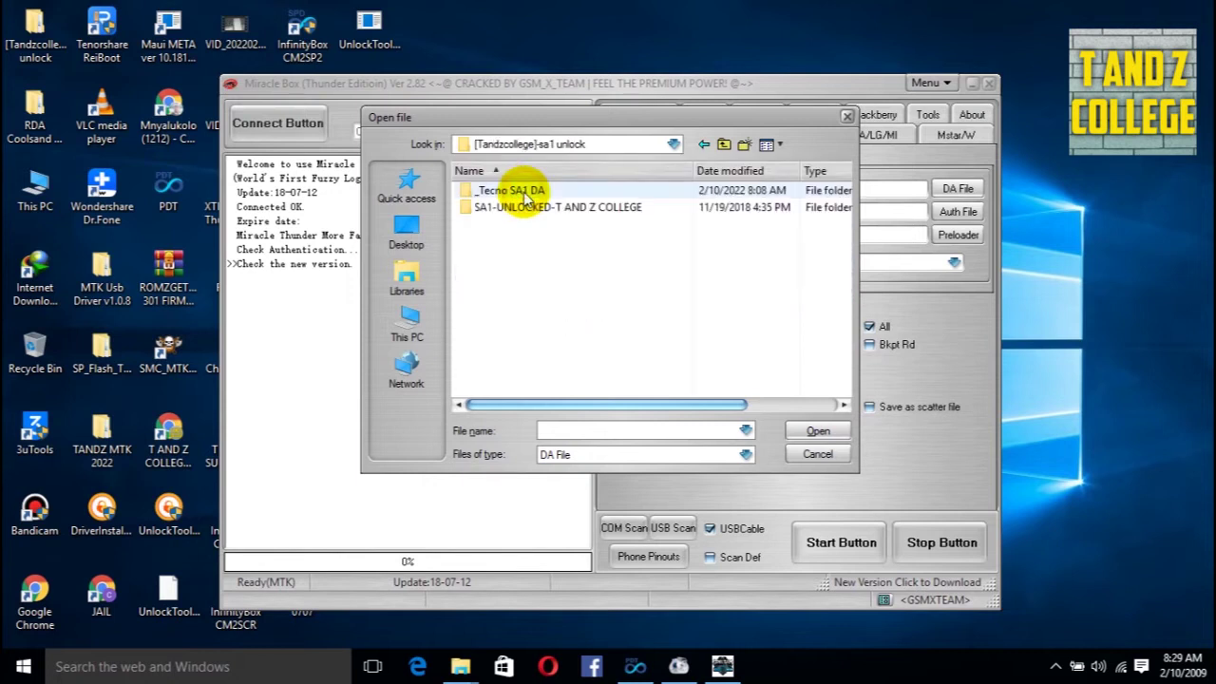
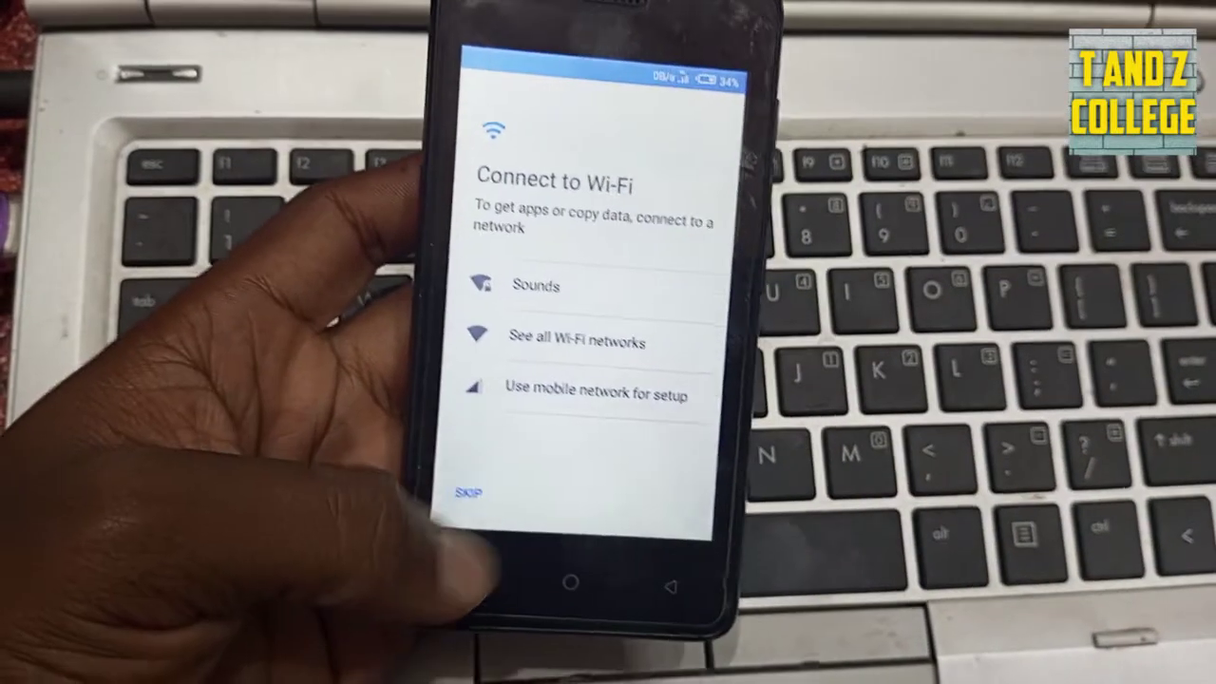
pyautogui.click(534, 445)
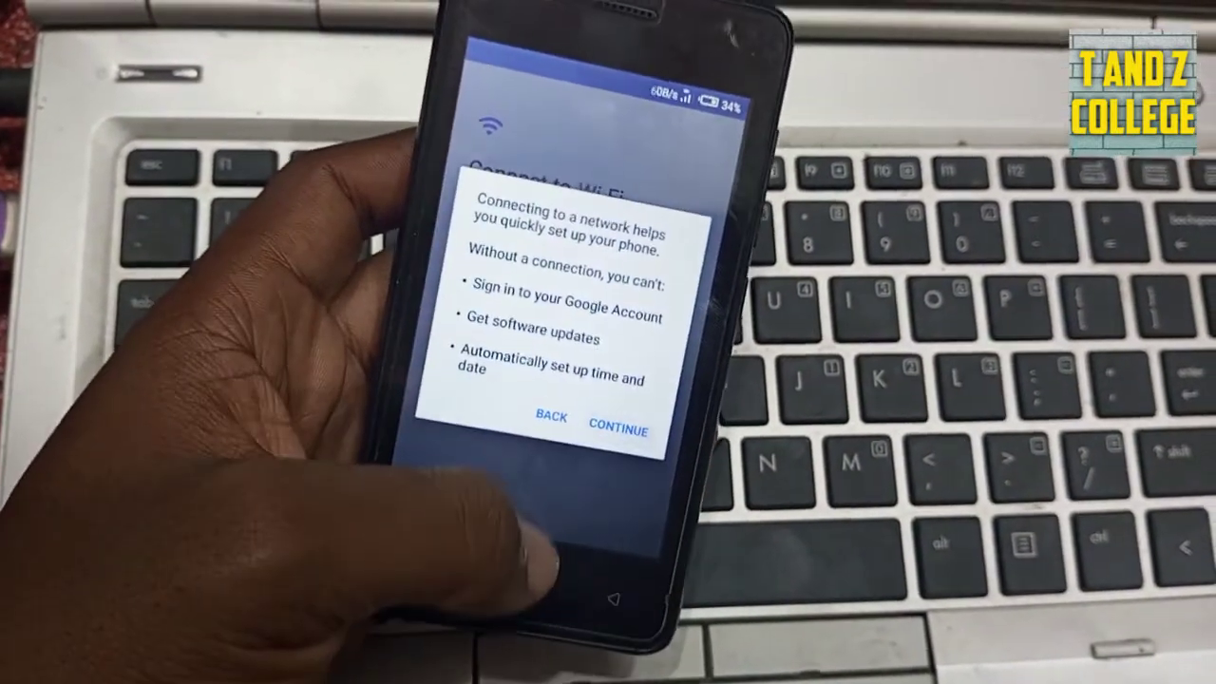
pyautogui.click(551, 416)
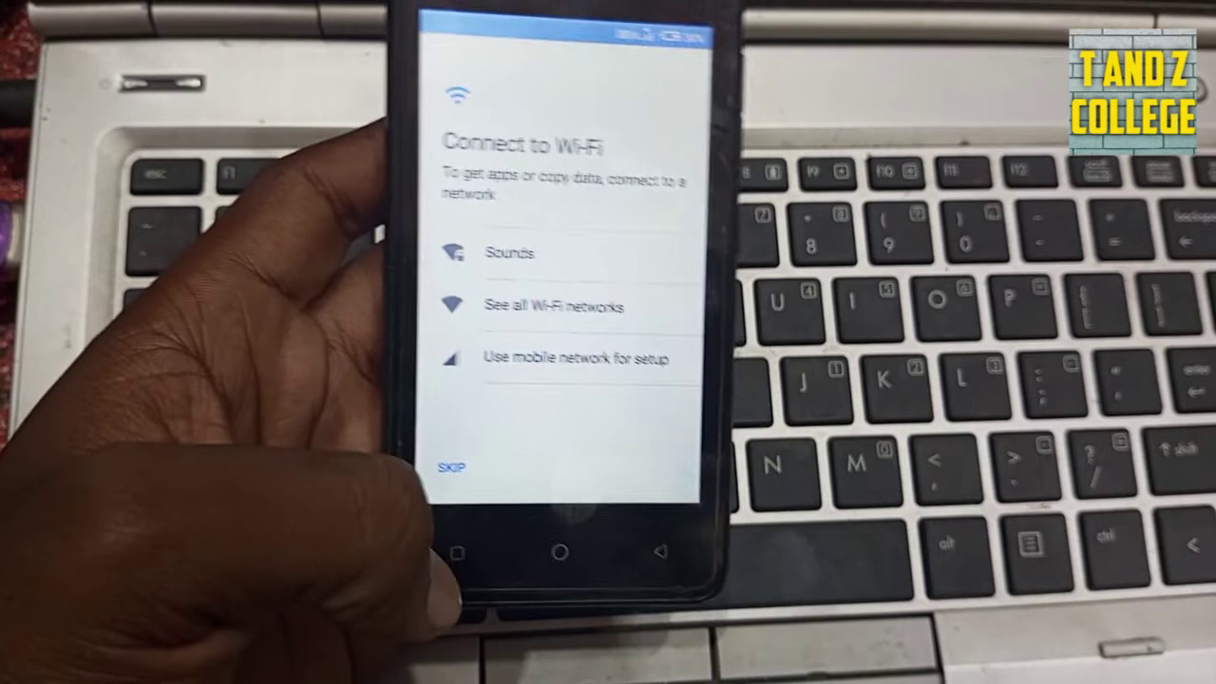
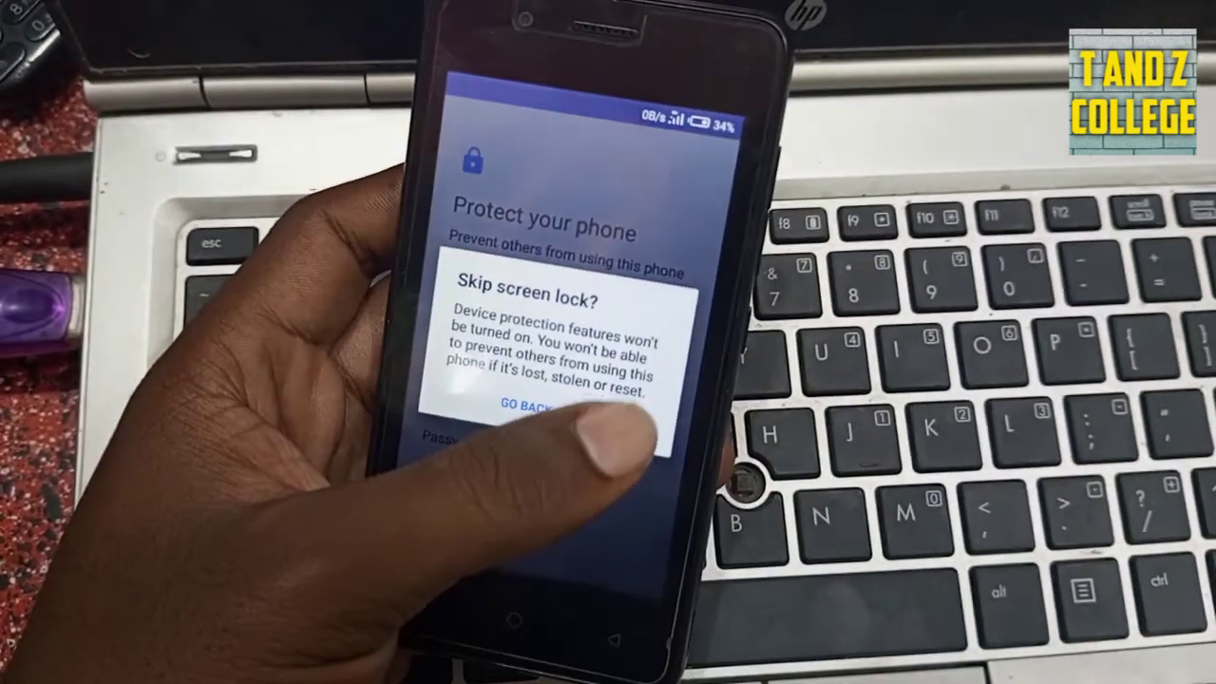
pyautogui.click(570, 394)
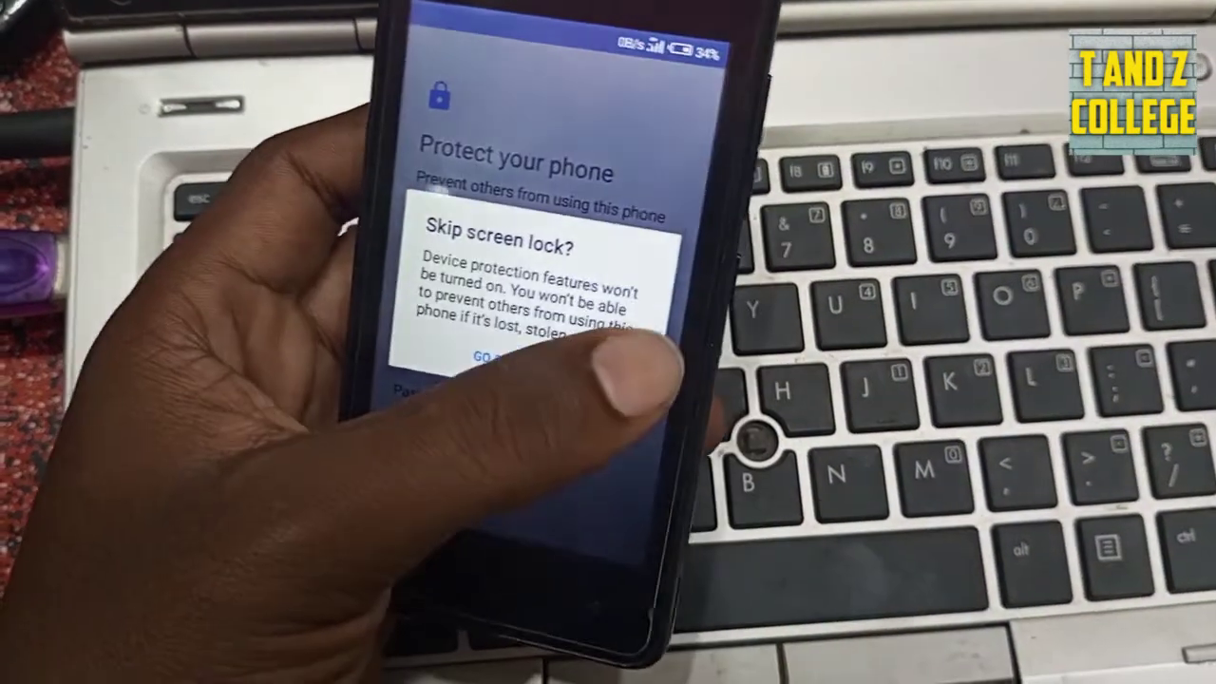
pyautogui.click(636, 360)
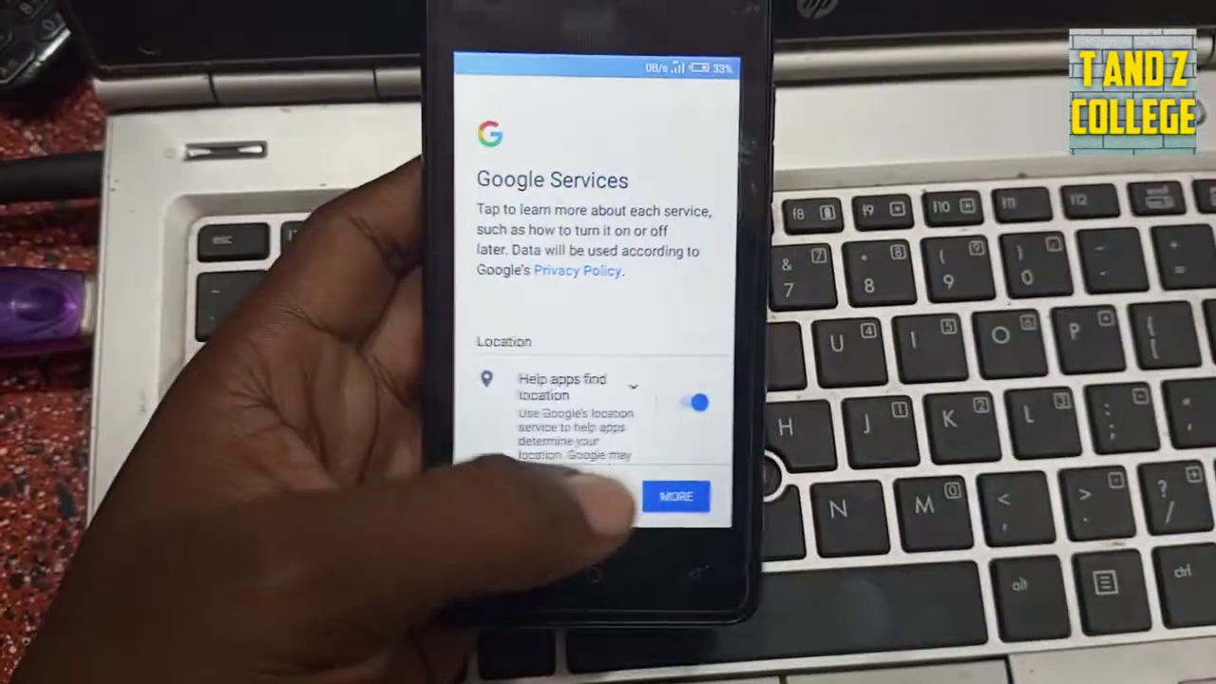
pyautogui.click(676, 496)
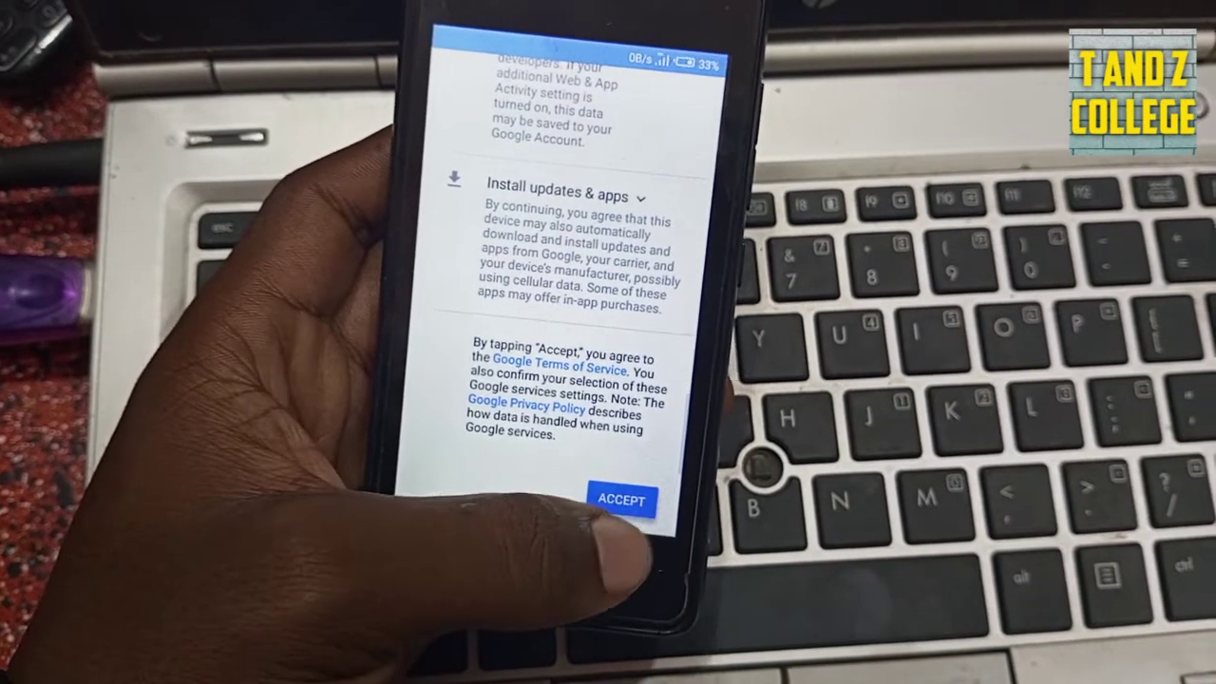
pyautogui.click(622, 500)
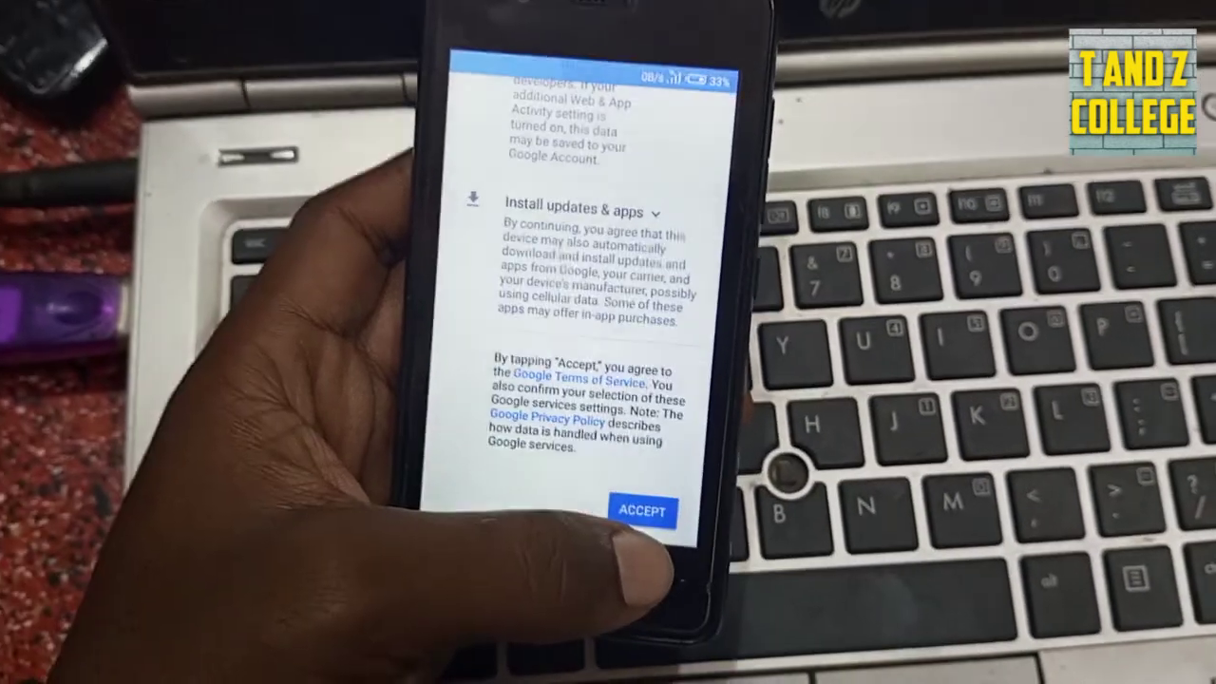
pyautogui.click(644, 513)
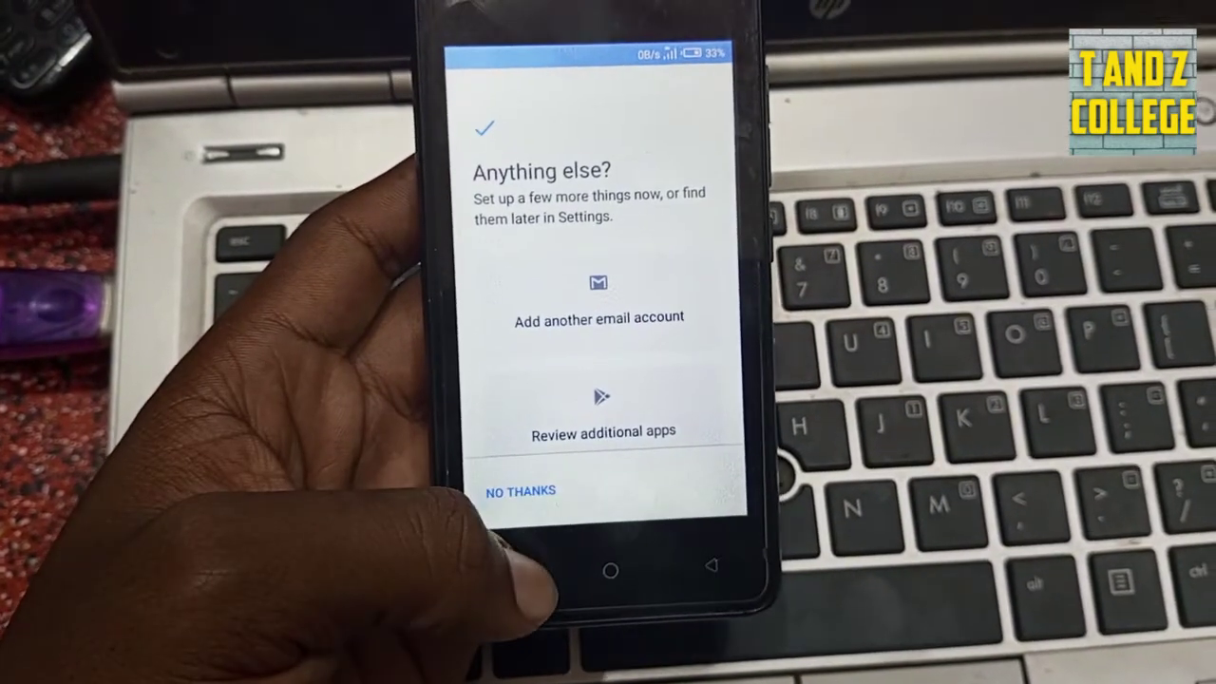
pyautogui.click(521, 488)
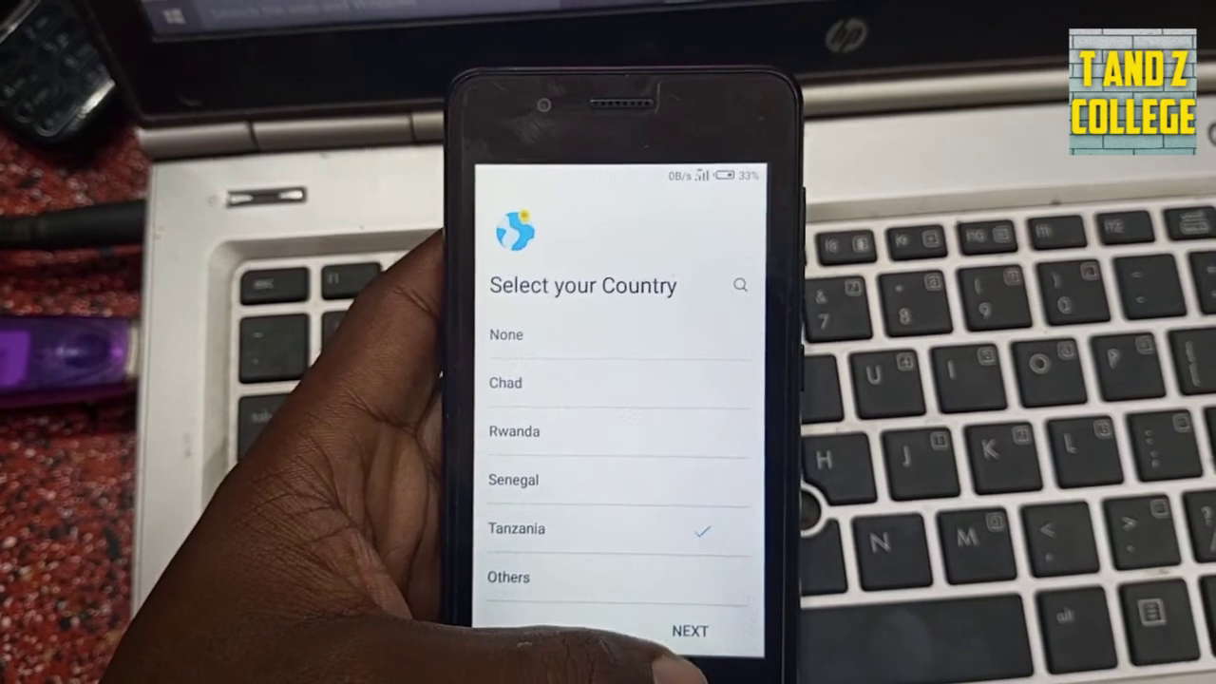
pyautogui.click(746, 622)
pyautogui.click(686, 613)
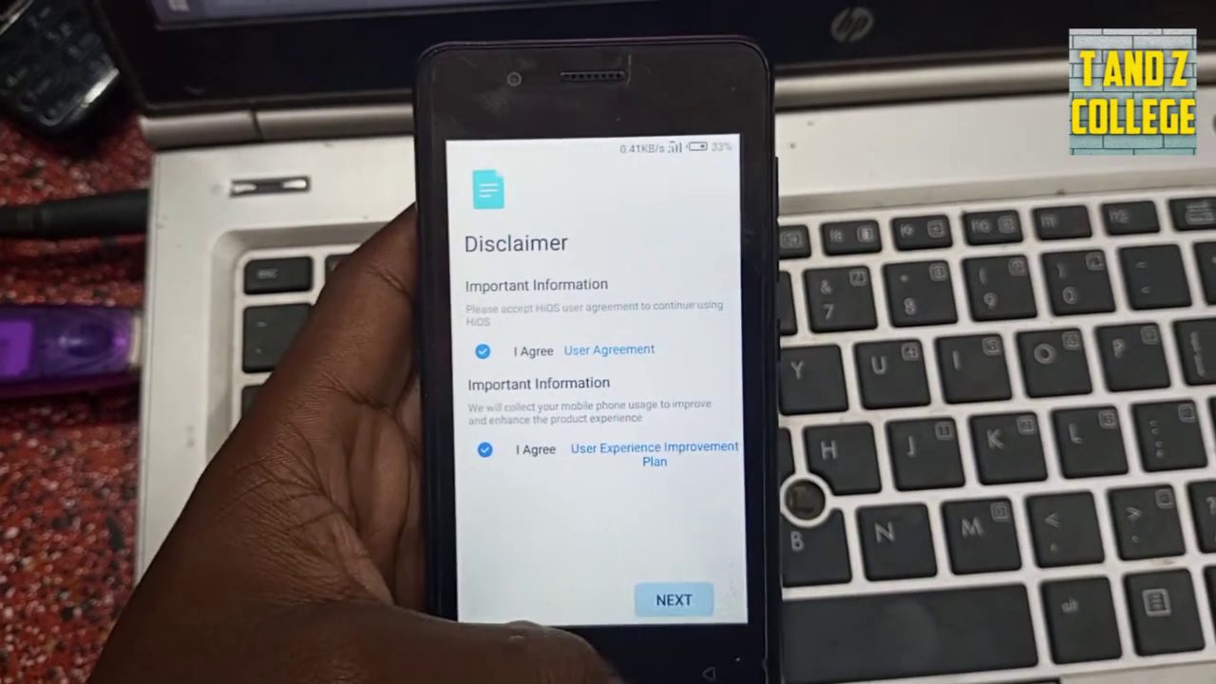